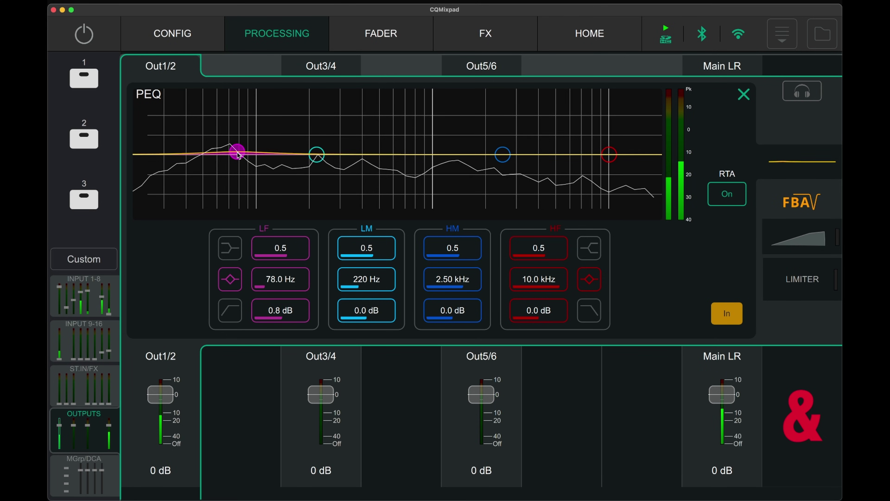
- Review the Out1/2 feedback suppressor, compressor and limiter, lowering the limiter threshold
click(801, 202)
click(799, 234)
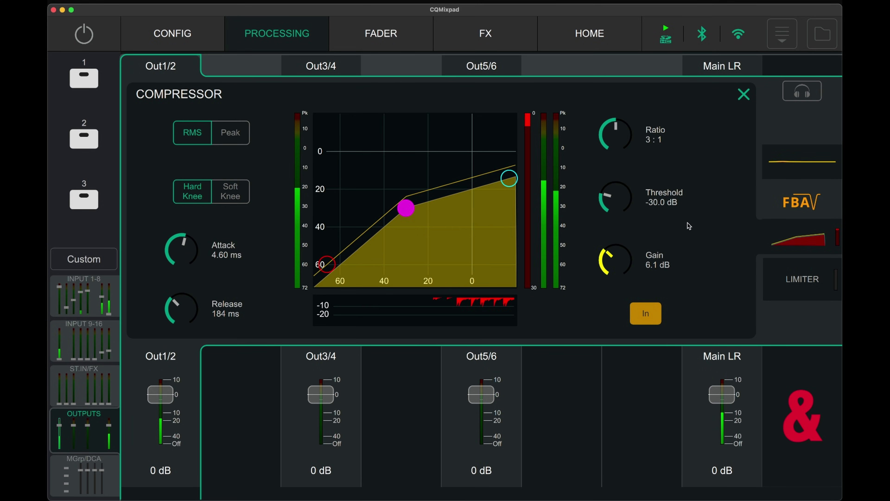
click(803, 279)
drag(616, 212, 616, 231)
- From Home, bring up output processing and review Out1's PEQ, feedback suppressor, compressor and limiter
click(589, 33)
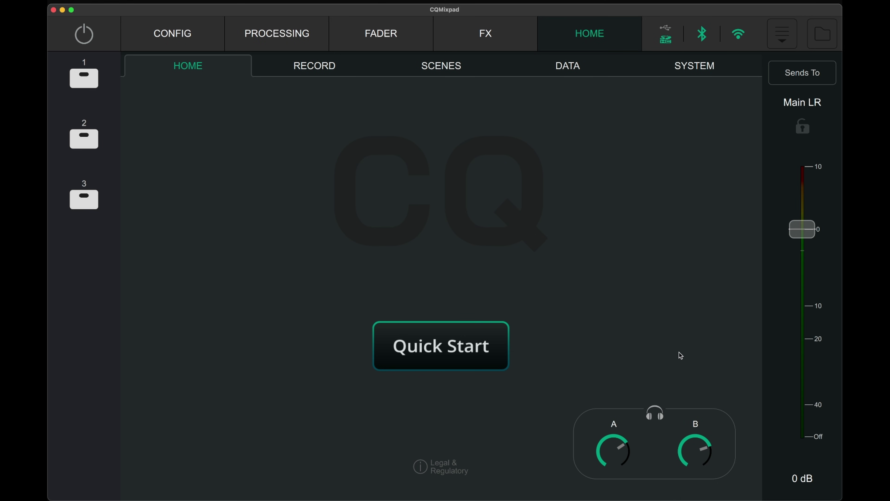
click(281, 43)
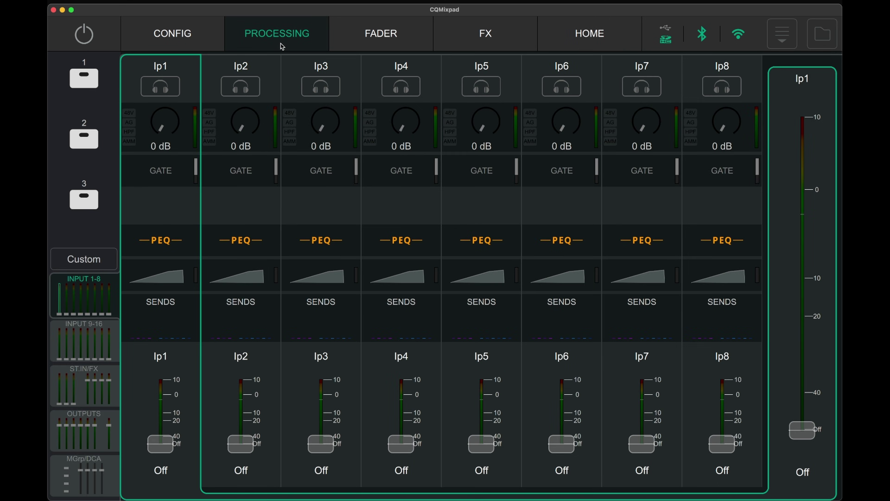
click(91, 434)
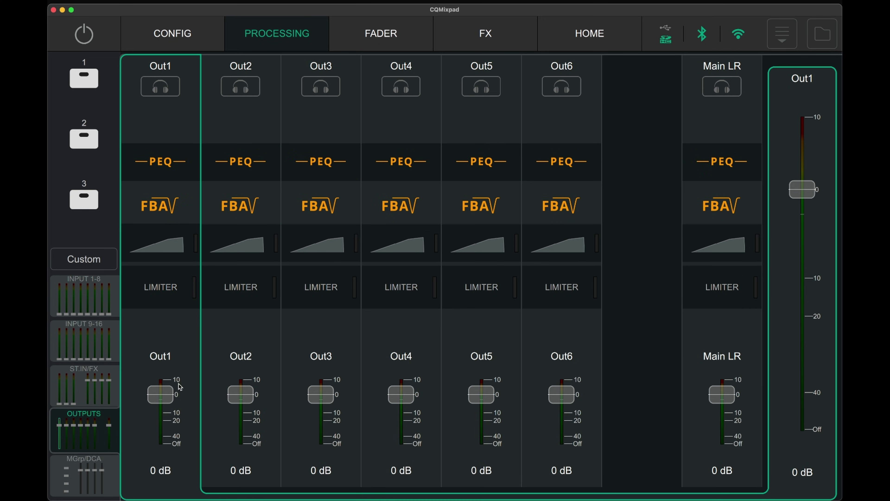
click(152, 171)
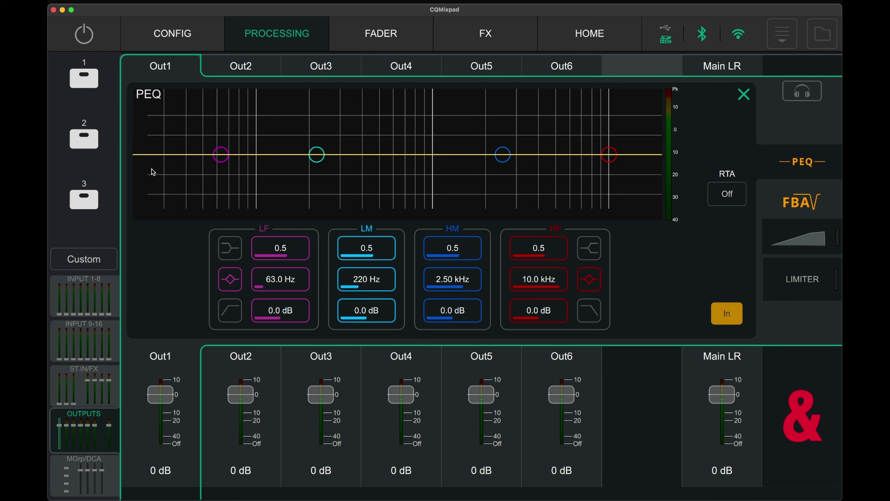
click(817, 211)
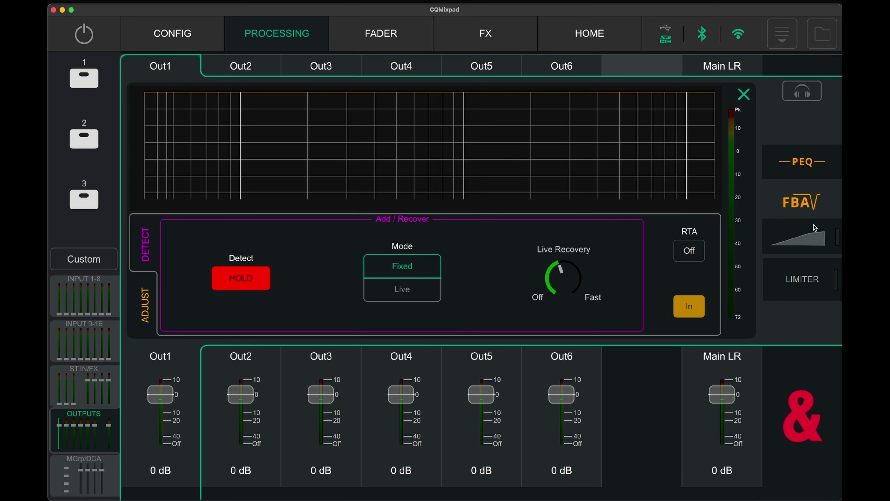
click(813, 239)
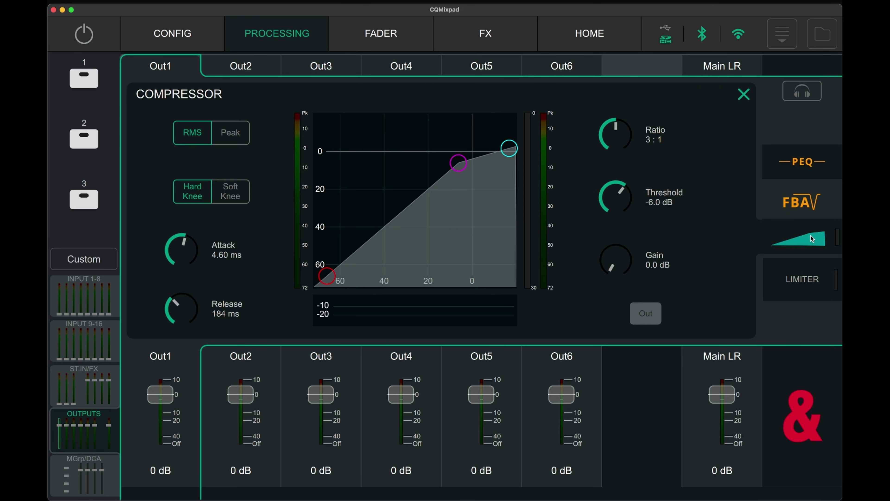
click(812, 284)
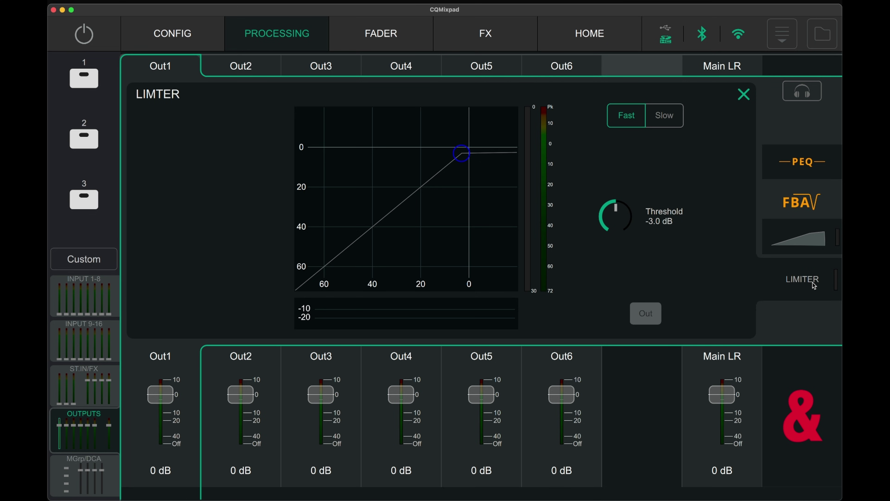
- Bring up the output channels on the processing overview
click(201, 36)
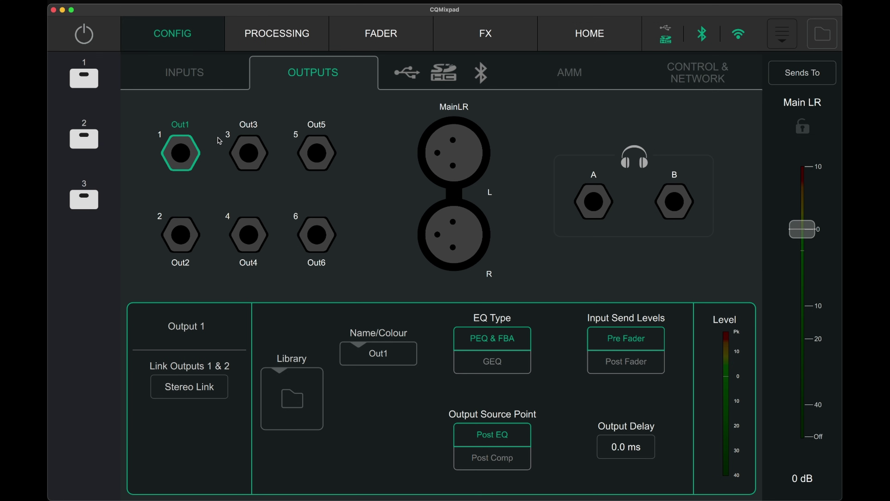
click(298, 42)
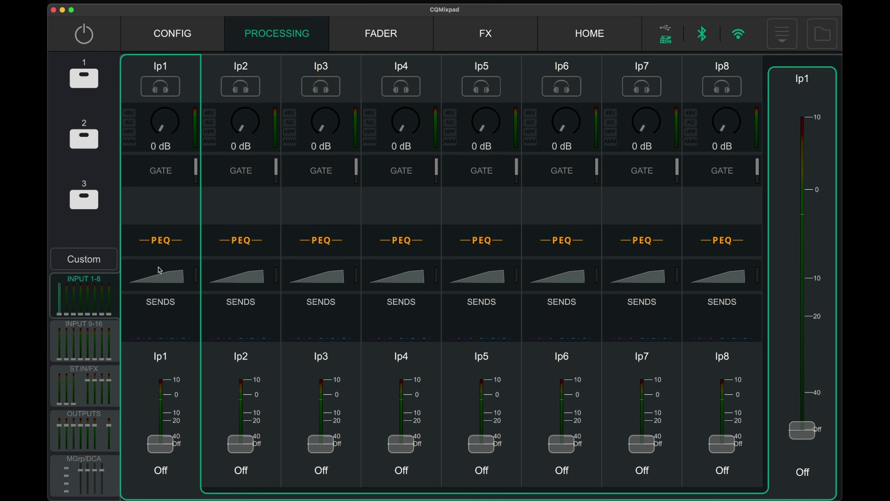
click(87, 428)
click(783, 195)
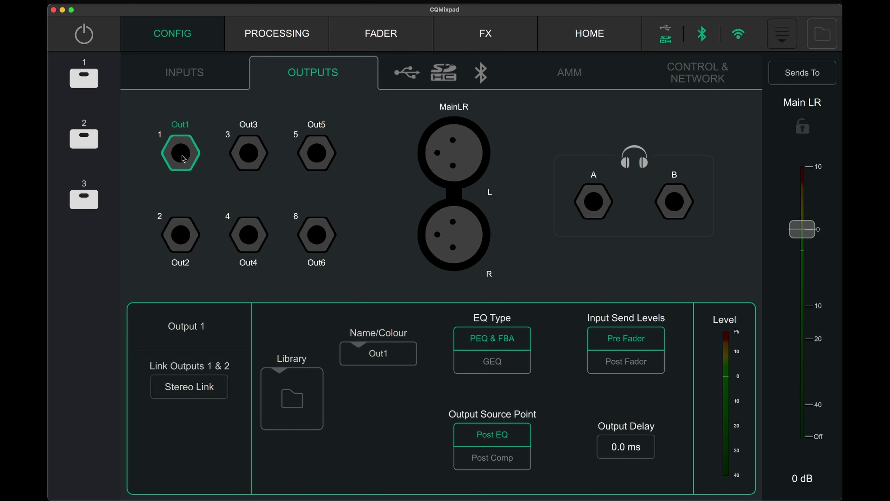
- Stereo-link Out1/2, then select Out3 and Out5 and link each pair
click(198, 393)
click(261, 174)
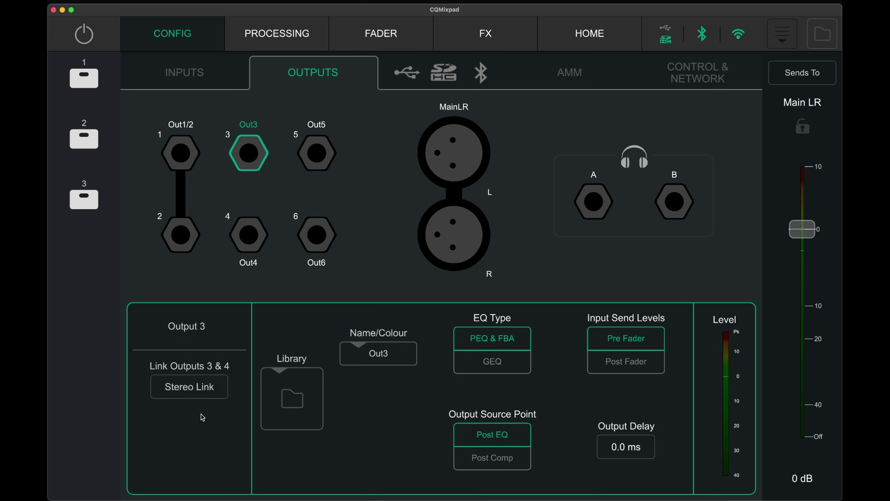
click(196, 390)
click(320, 150)
click(175, 388)
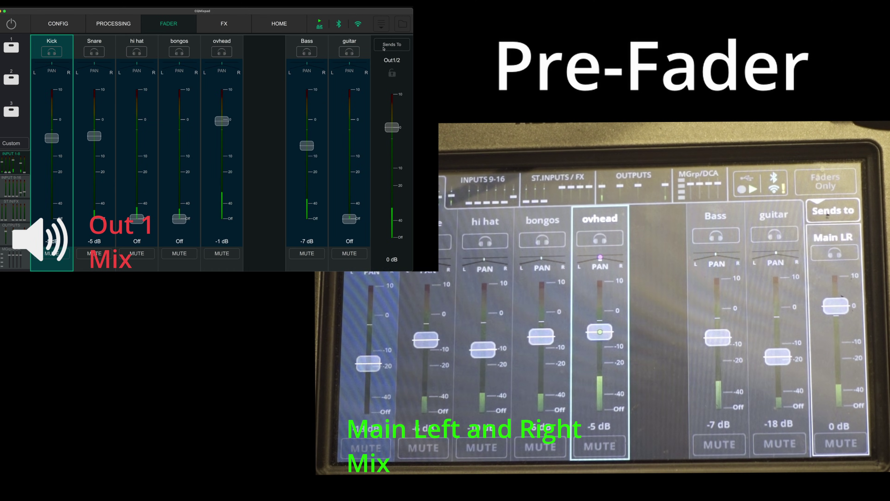
- Check the channels' send destinations, then return to the Out1/2 fader
click(383, 48)
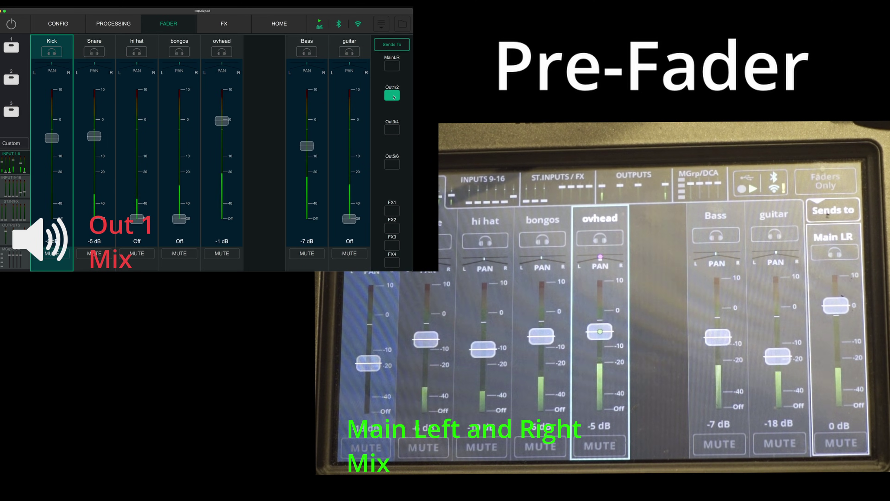
click(393, 49)
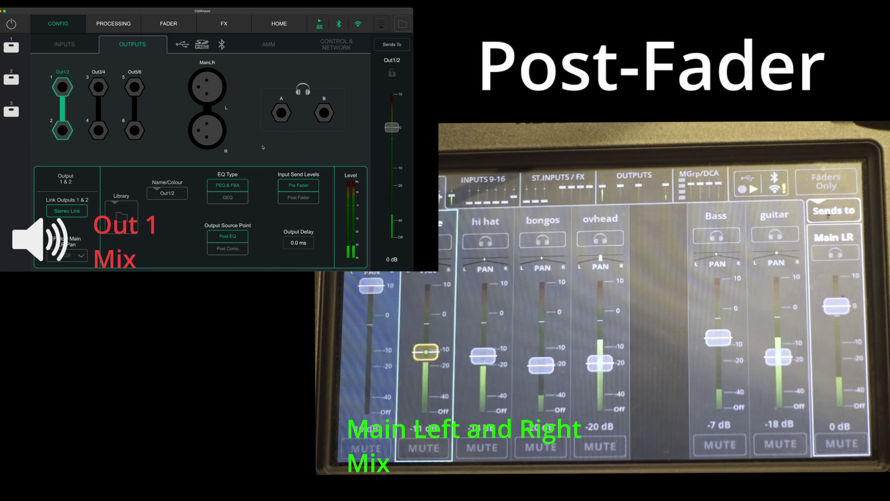
- Set the Out1/2 Input Send Levels to Post Fader and return to the faders
click(296, 199)
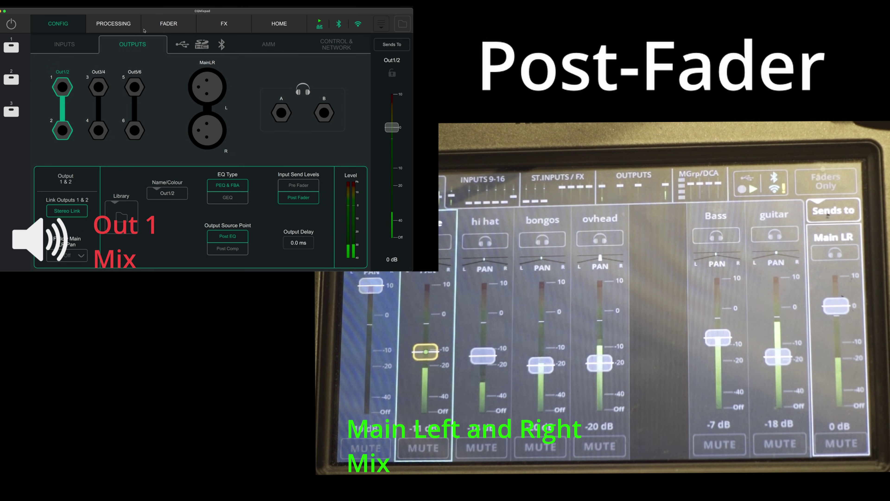
click(168, 23)
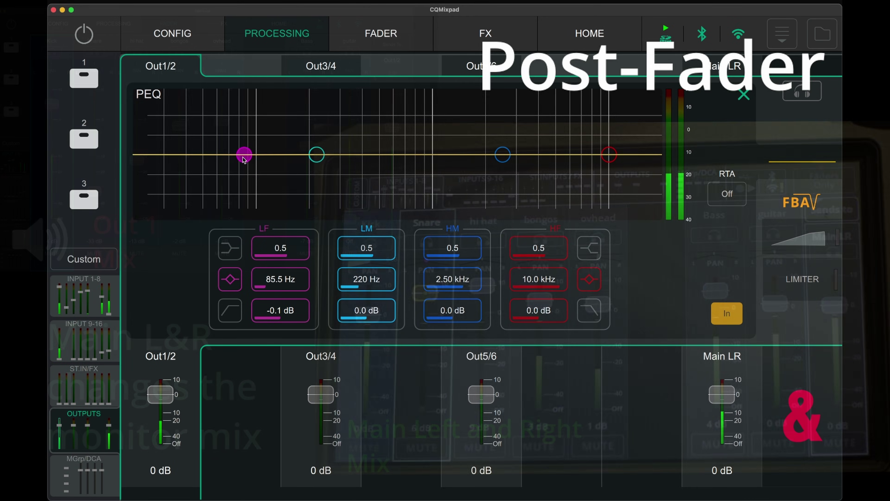
- Tweak the Out1/2 LF EQ band, enable compressor and limiter, and set threshold to -13.4 dB
mouse_move(243, 163)
mouse_down()
mouse_move(243, 171)
mouse_move(368, 110)
mouse_move(255, 171)
mouse_move(237, 155)
mouse_up()
click(798, 231)
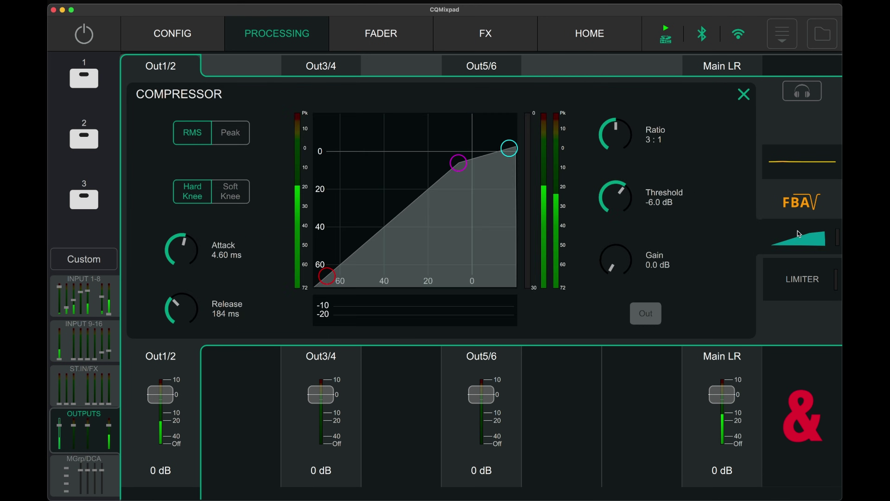
click(645, 313)
click(802, 279)
click(646, 314)
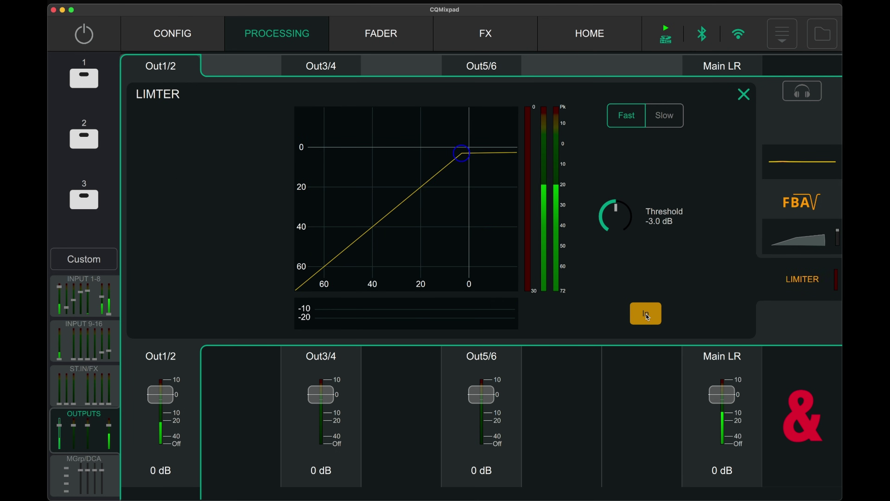
mouse_move(615, 215)
mouse_down()
mouse_move(604, 227)
mouse_move(617, 212)
mouse_move(615, 224)
mouse_move(617, 207)
mouse_up()
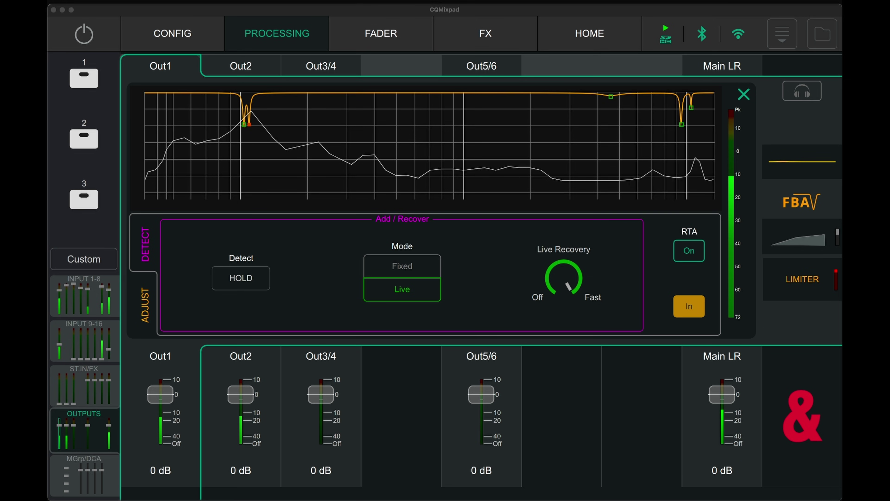
- Show the Out1 feedback suppressor's Adjust page with filters 1–16
click(364, 296)
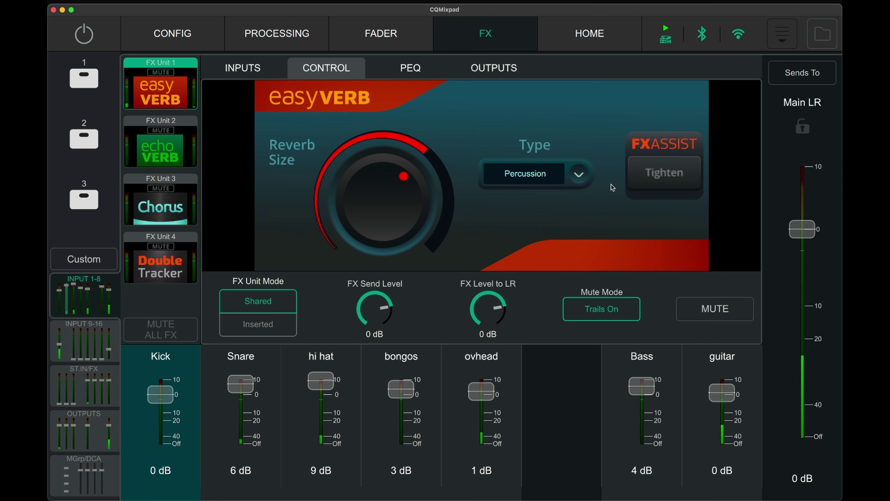
- Apply Tighten to FX Unit 1's easyVERB, reshape its HF EQ band, then select FX Unit 2
click(665, 173)
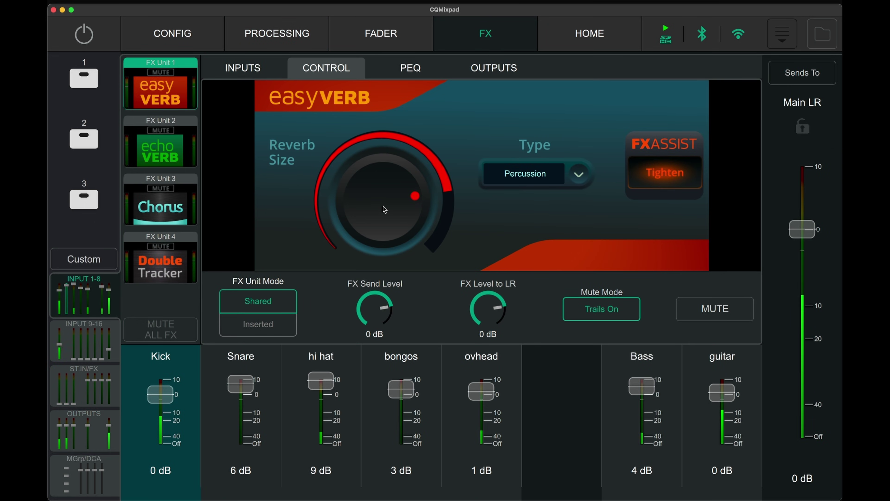
click(411, 69)
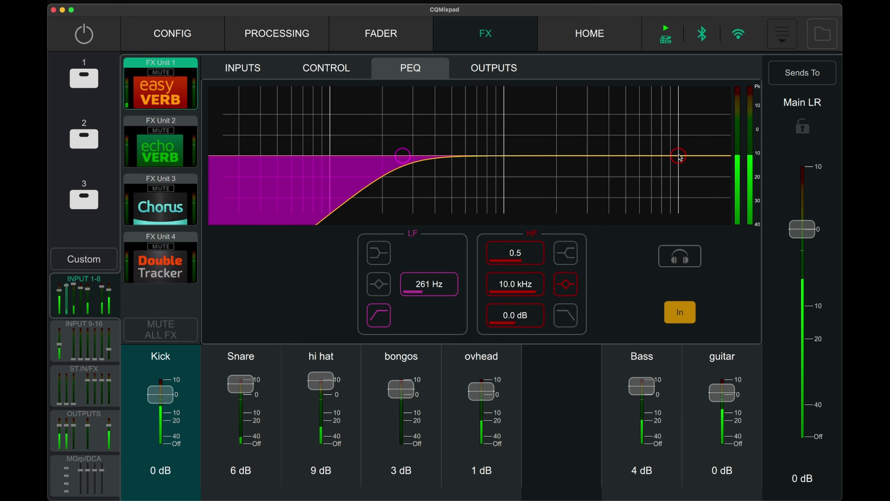
mouse_move(678, 156)
mouse_down()
mouse_move(462, 117)
mouse_move(601, 125)
mouse_move(678, 157)
mouse_move(666, 157)
mouse_up()
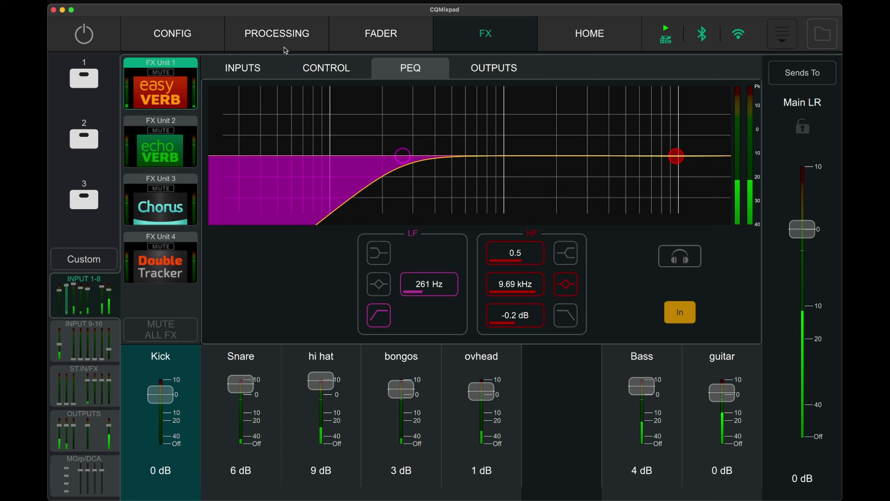
click(147, 160)
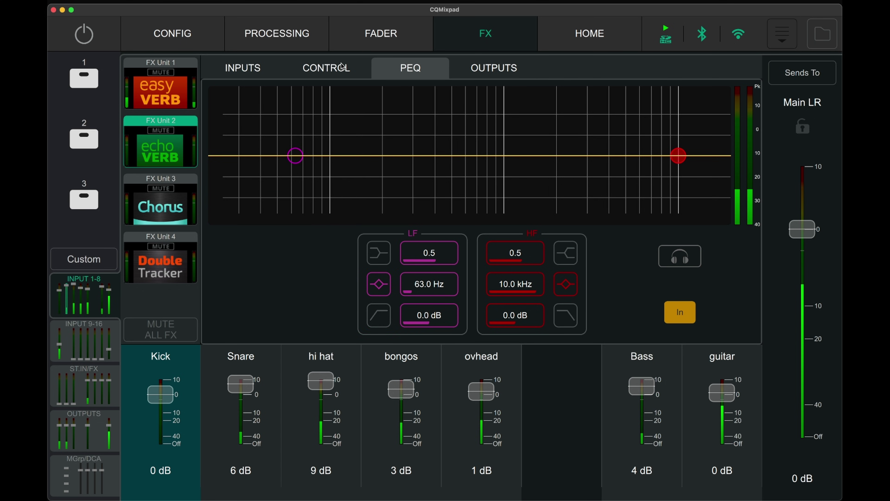
- Raise the Snare send to FX Unit 2's echoVERB, then trim it slightly
click(334, 69)
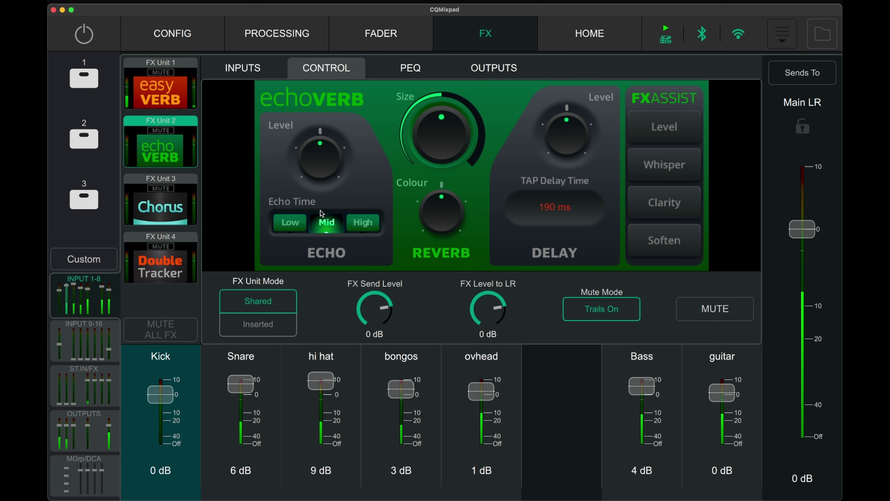
click(261, 70)
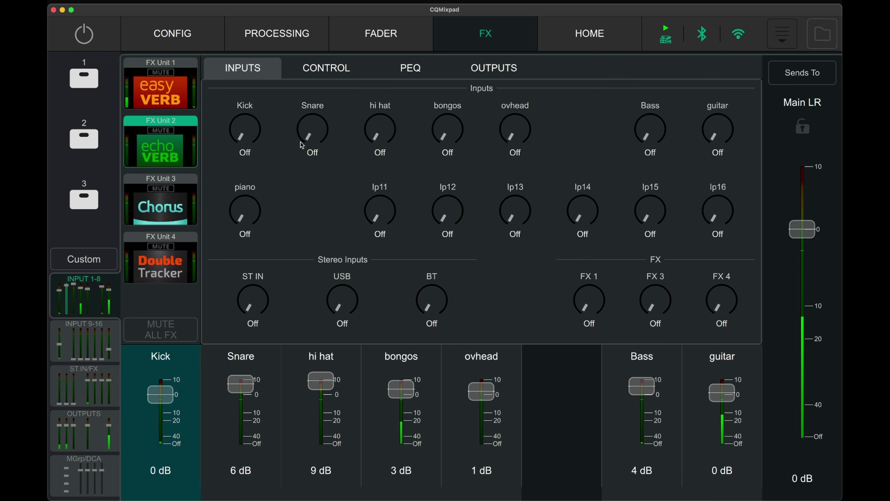
drag(330, 126, 396, 126)
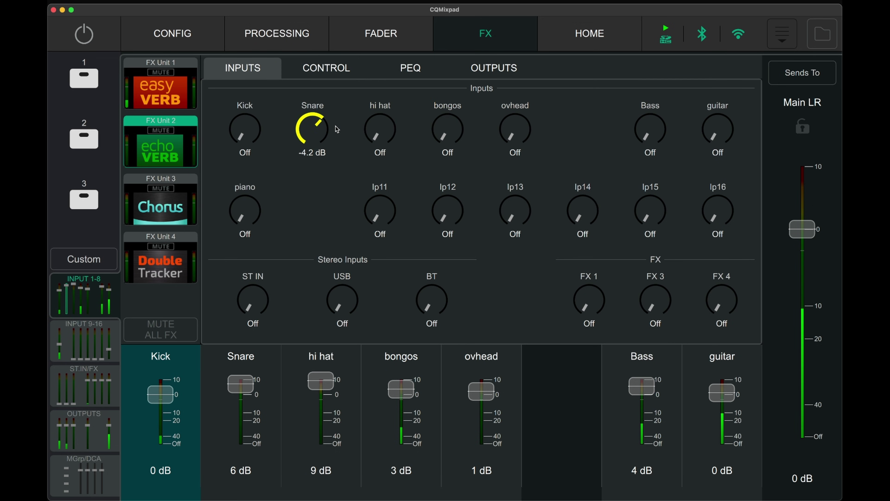
drag(313, 129, 299, 130)
- Reduce the echoVERB size slightly and apply the Whisper assist
click(327, 70)
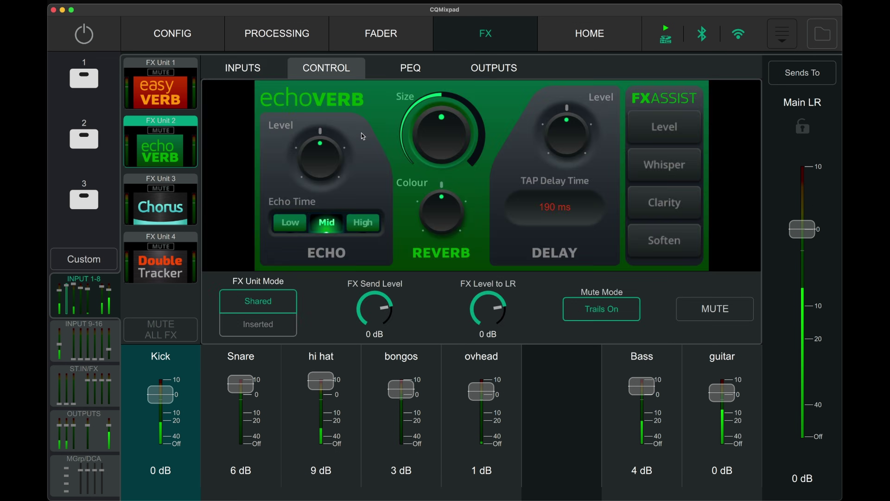
drag(459, 138, 436, 138)
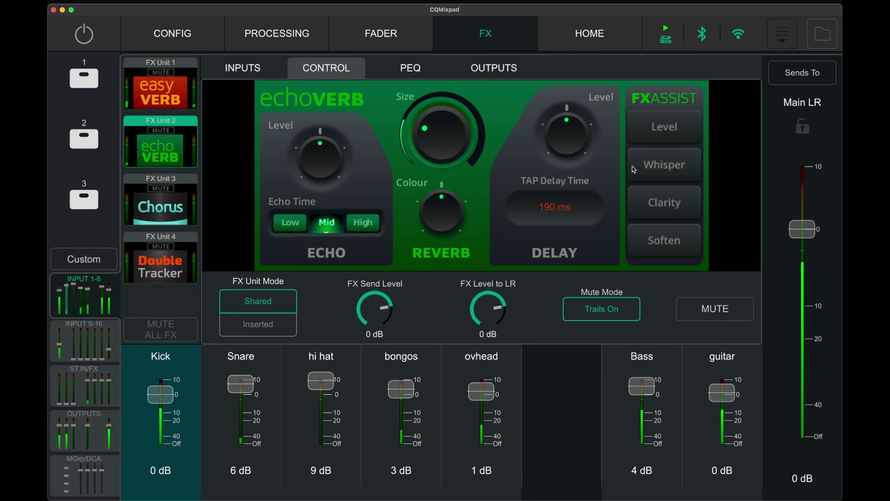
click(655, 163)
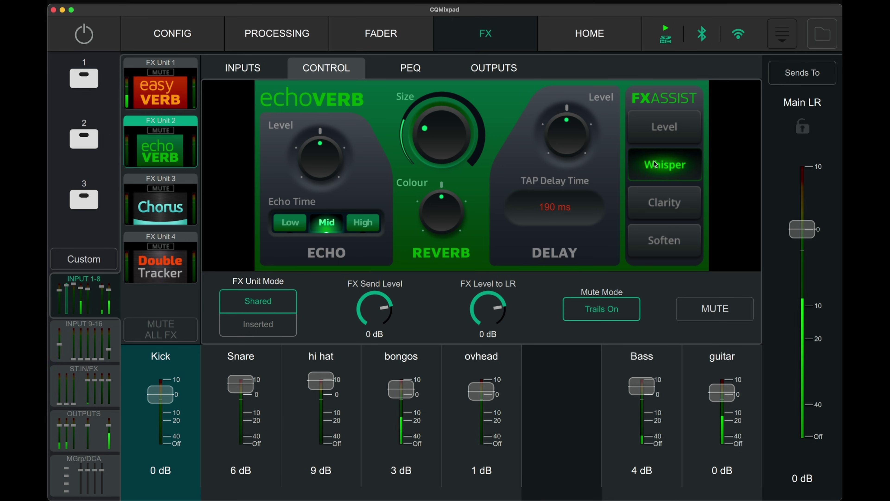
- Give the echoVERB EQ a 334 Hz high-pass and a 1.60 kHz low-pass
click(410, 67)
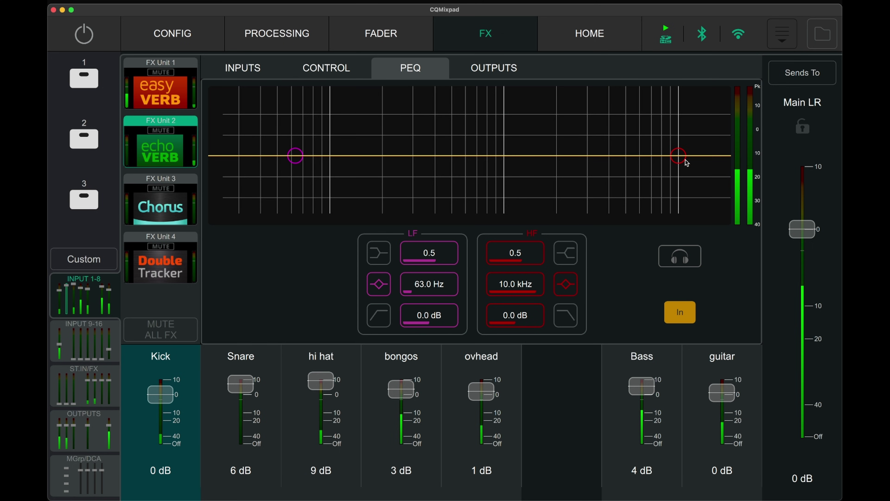
click(566, 314)
drag(680, 163, 495, 163)
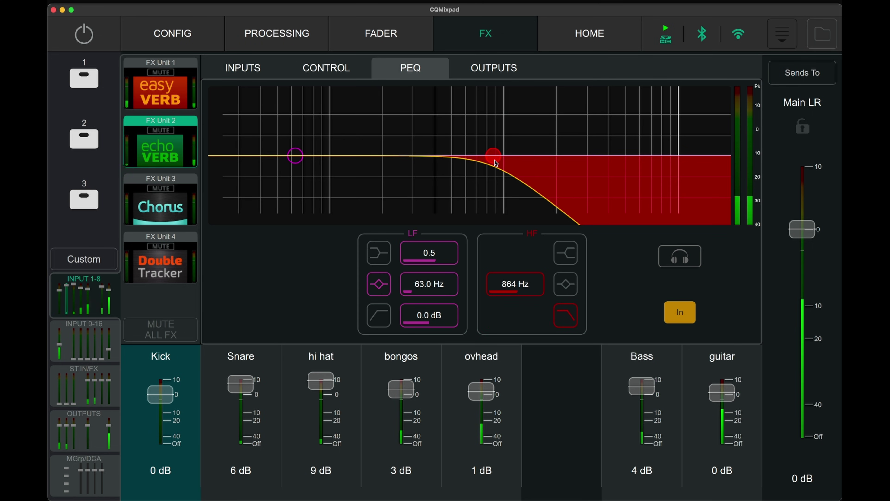
click(378, 314)
drag(429, 284, 554, 184)
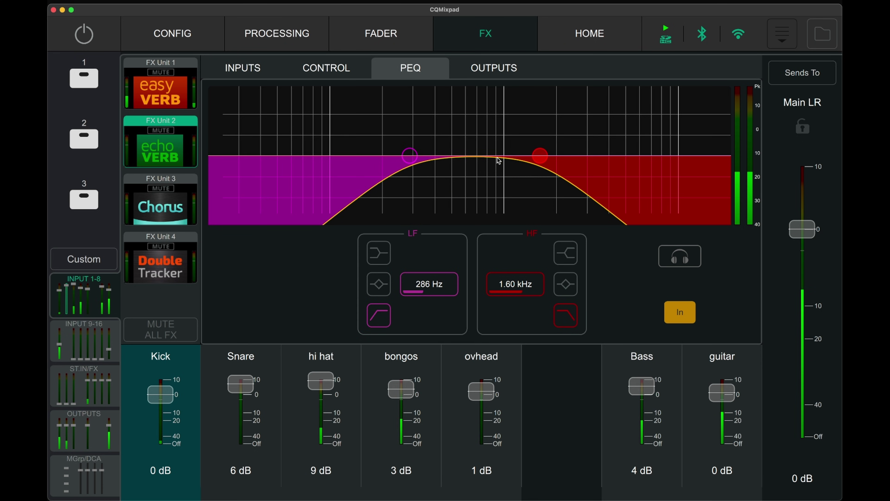
drag(409, 156, 422, 159)
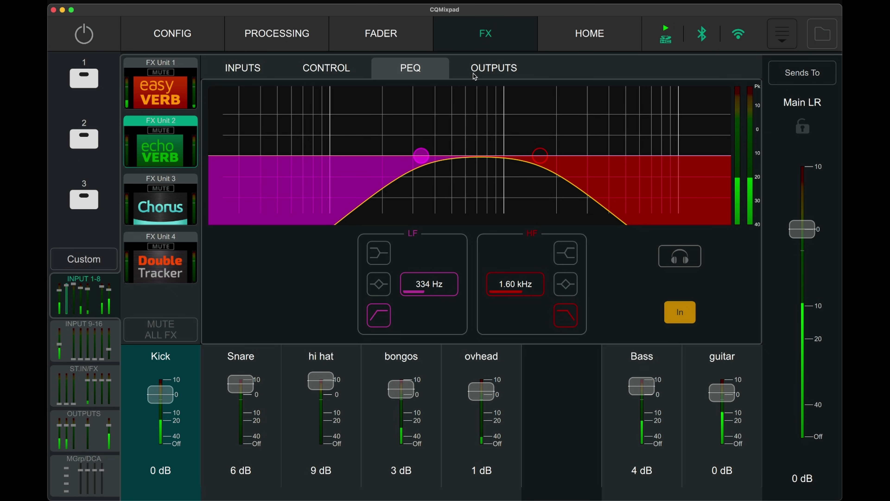
- Pull the guitar fader down to -3 dB and turn Bass to Off
click(316, 71)
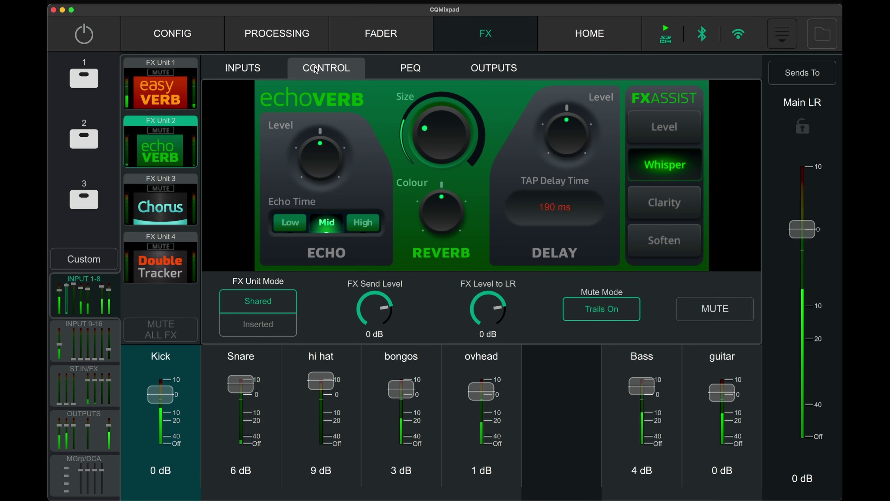
click(161, 86)
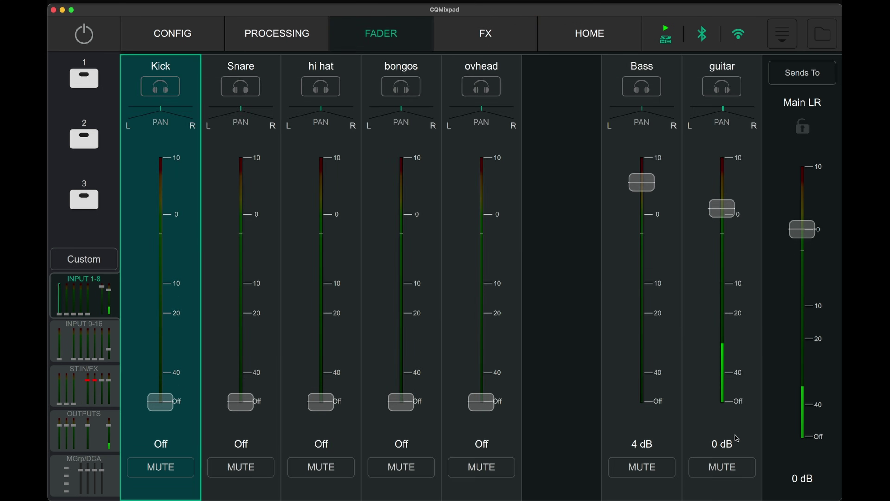
drag(722, 208, 722, 229)
drag(642, 182, 640, 400)
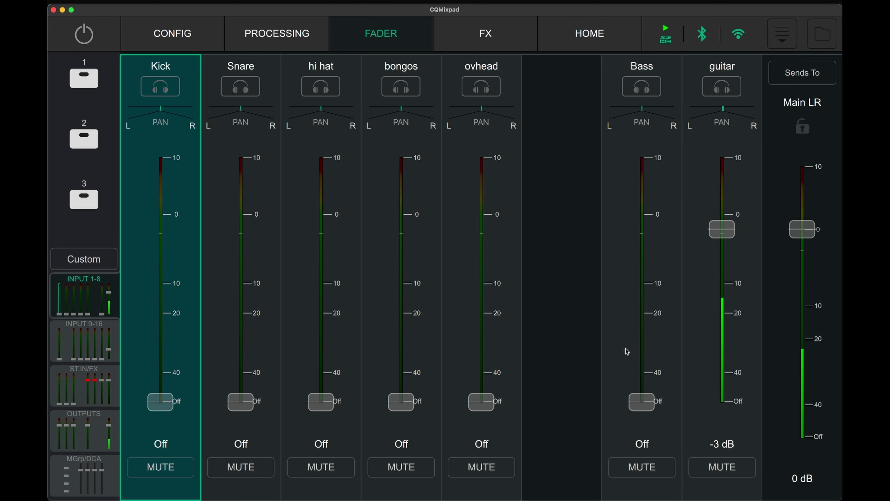
- Set guitar to -1 dB, bring up Kick, Snare and hi hat, and pan hi hat left
drag(722, 237, 722, 224)
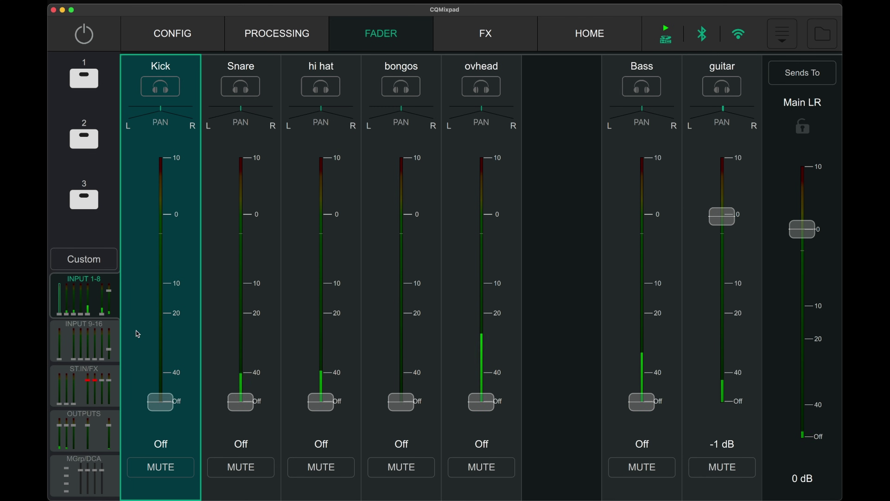
click(84, 339)
click(82, 311)
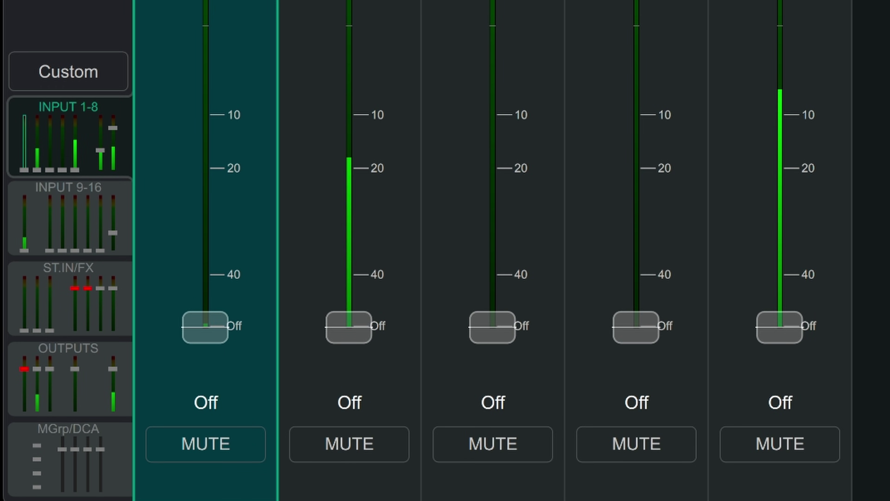
drag(205, 327, 205, 8)
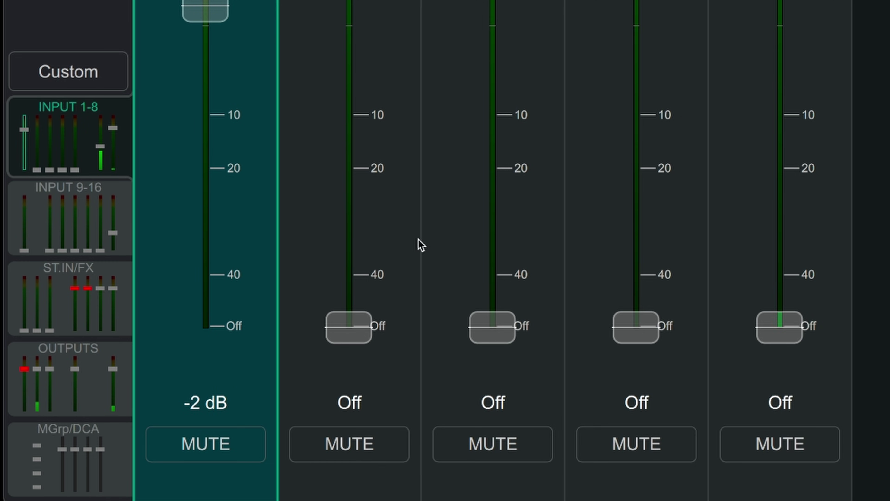
drag(349, 327, 352, 9)
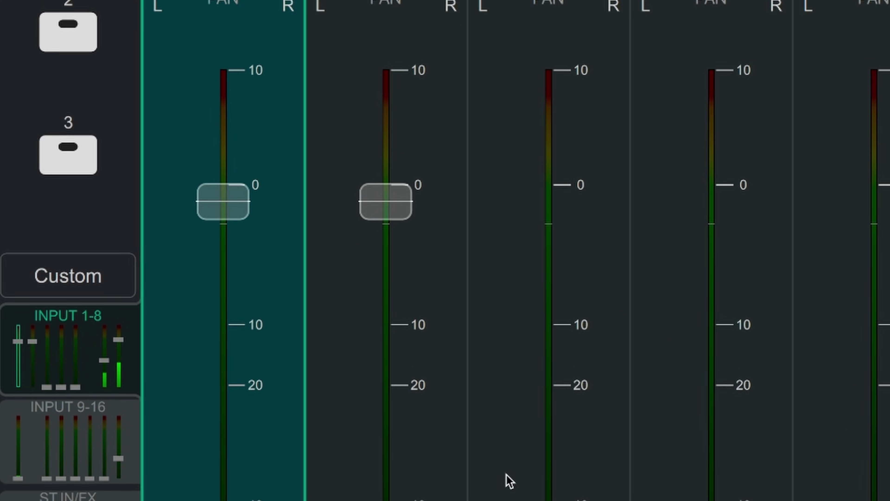
drag(492, 327, 493, 48)
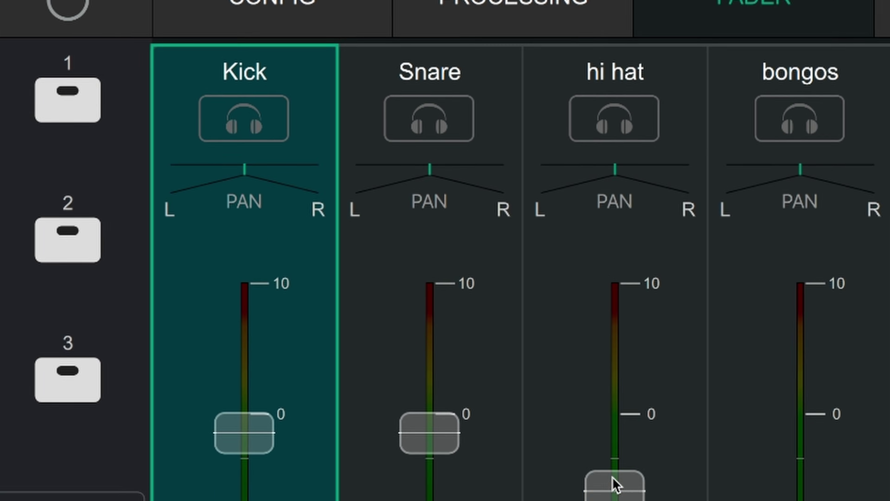
drag(611, 174, 581, 178)
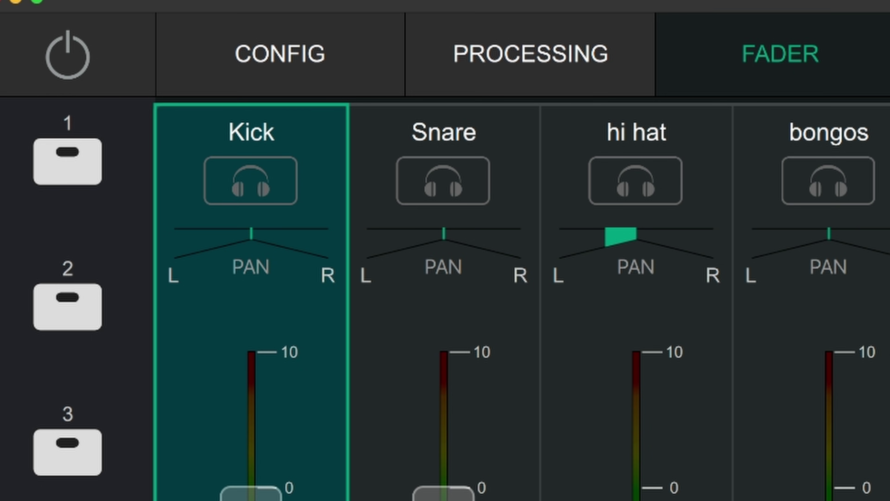
- Raise the piano on inputs 9–16 to -6 dB
click(70, 470)
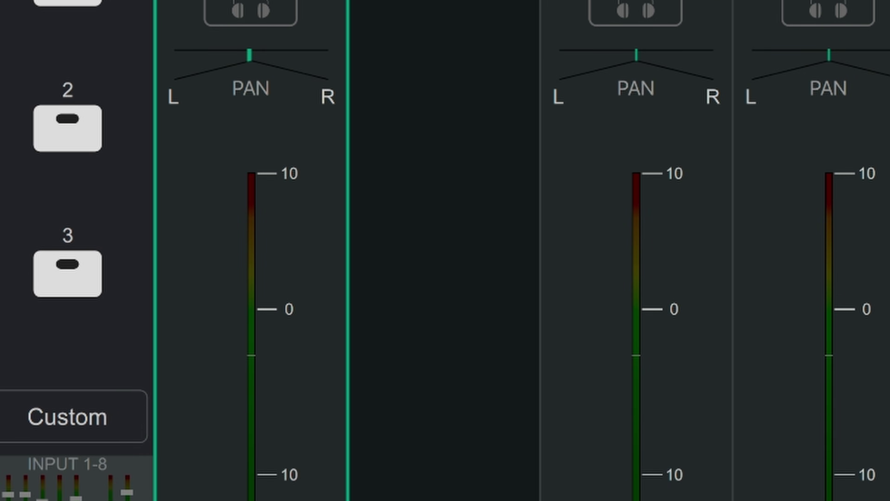
drag(260, 342, 262, 298)
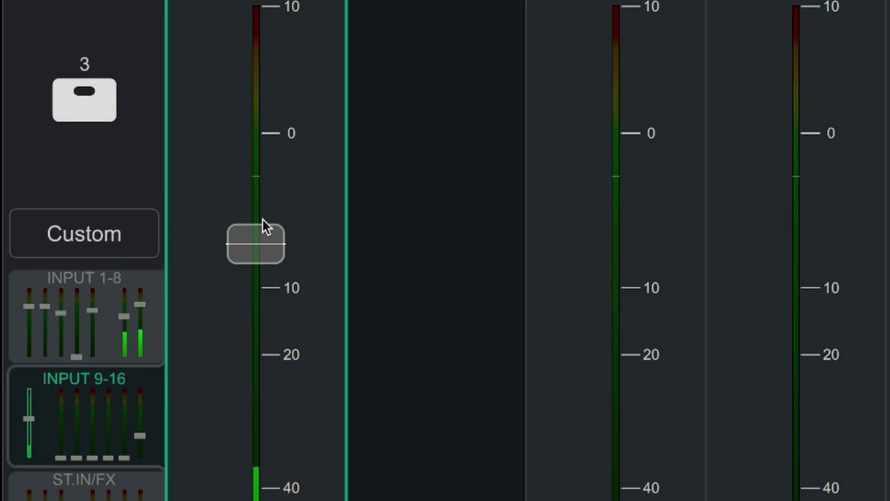
drag(263, 229, 264, 227)
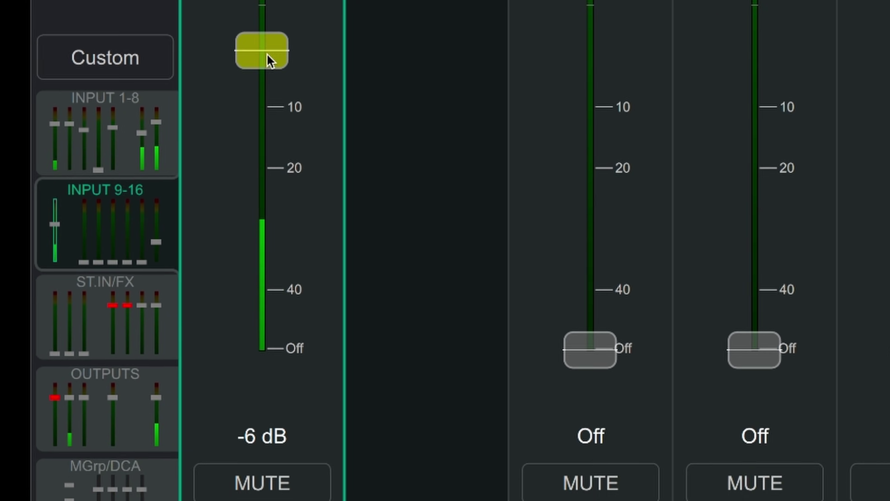
click(93, 323)
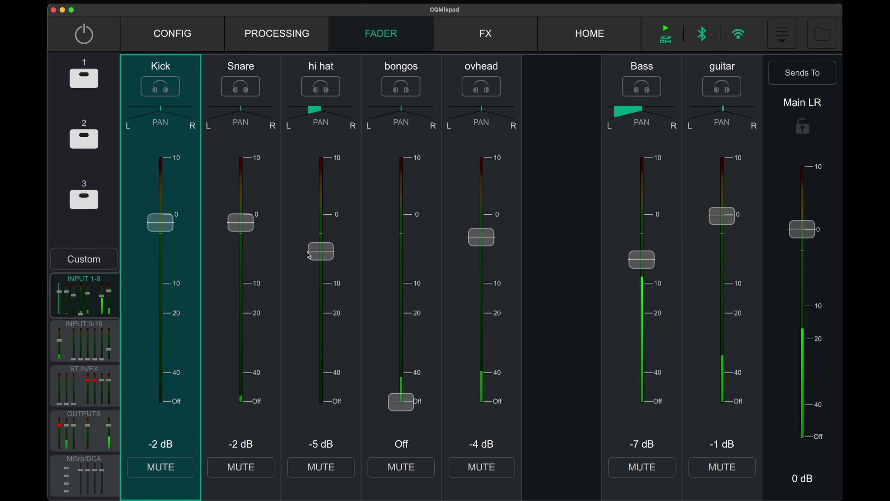
- Set hi hat to -6 dB, Snare to 3 dB, and bongos to -3 dB panned right
drag(309, 255, 308, 260)
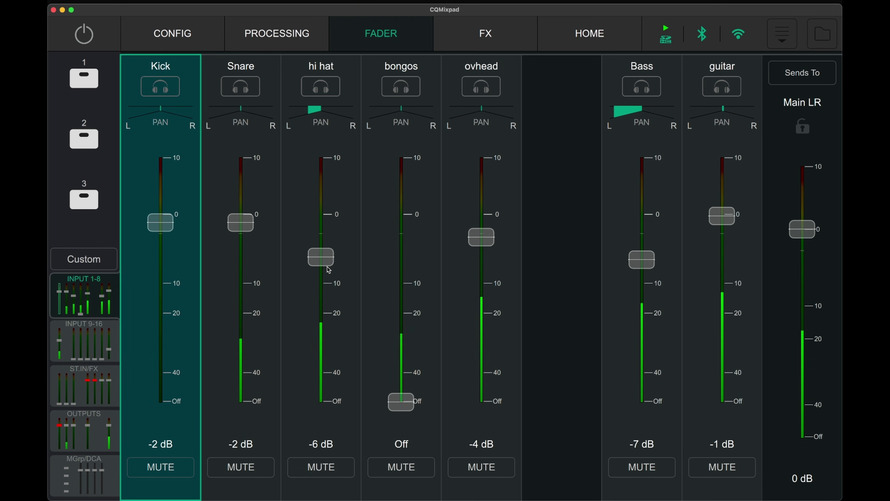
drag(245, 221, 246, 194)
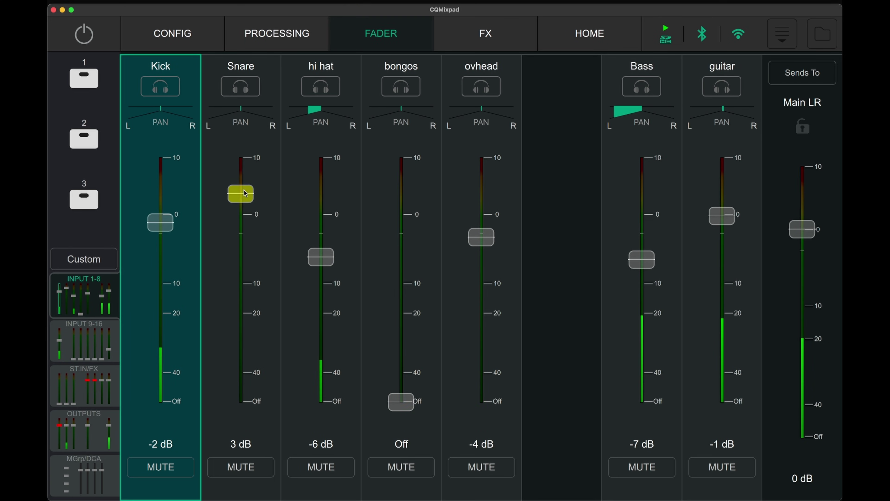
drag(402, 396, 401, 219)
drag(403, 115, 415, 117)
drag(241, 194, 239, 189)
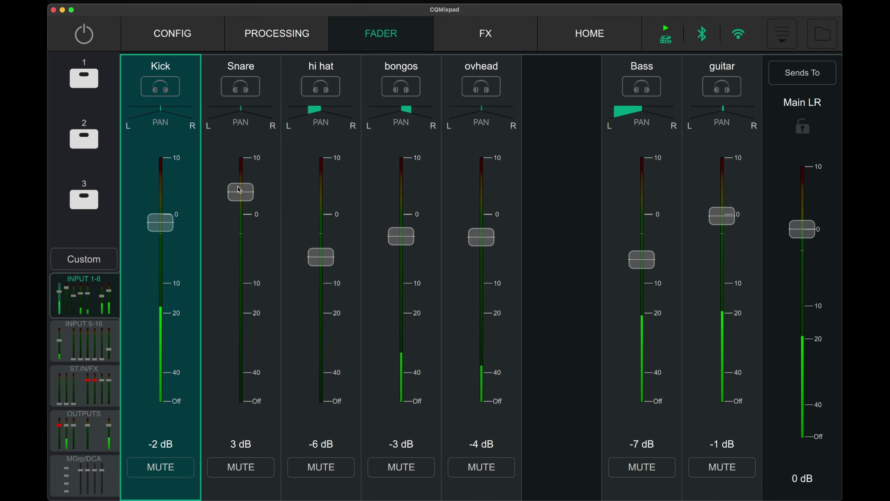
- Pan guitar slightly left of centre and bongos right, and raise bongos to -2 dB
drag(722, 216, 721, 215)
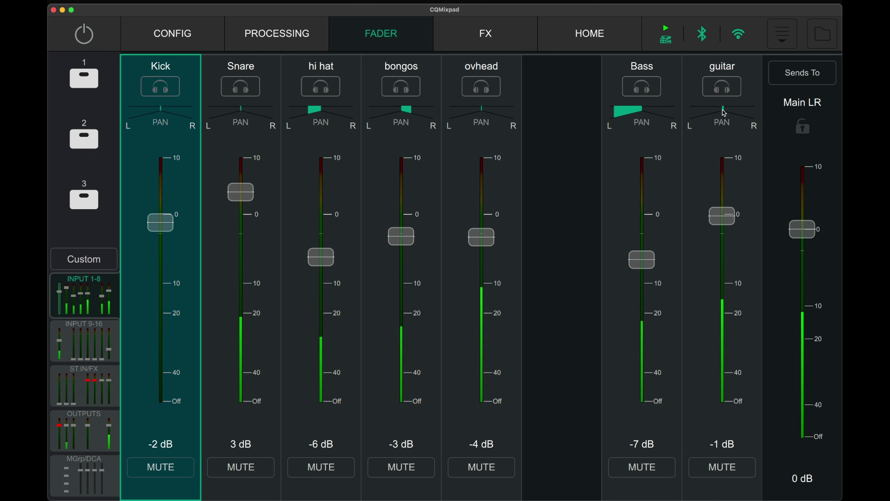
drag(723, 111, 738, 119)
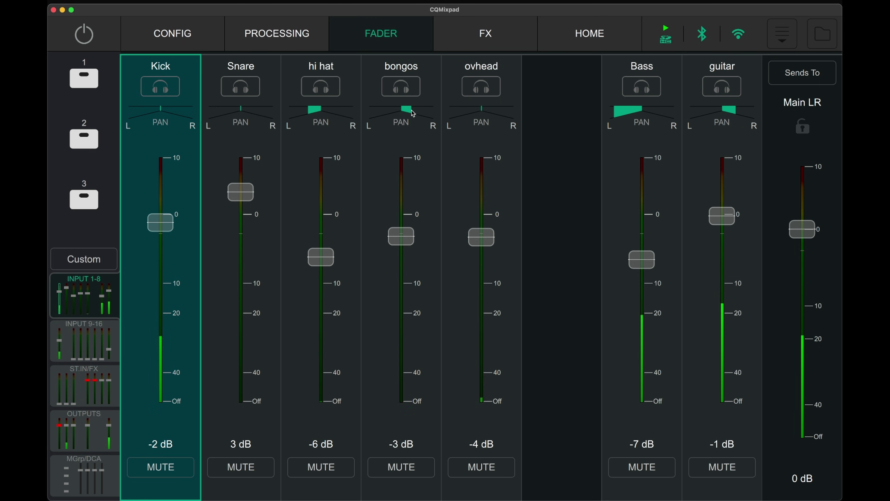
drag(413, 113, 412, 112)
drag(736, 112, 717, 114)
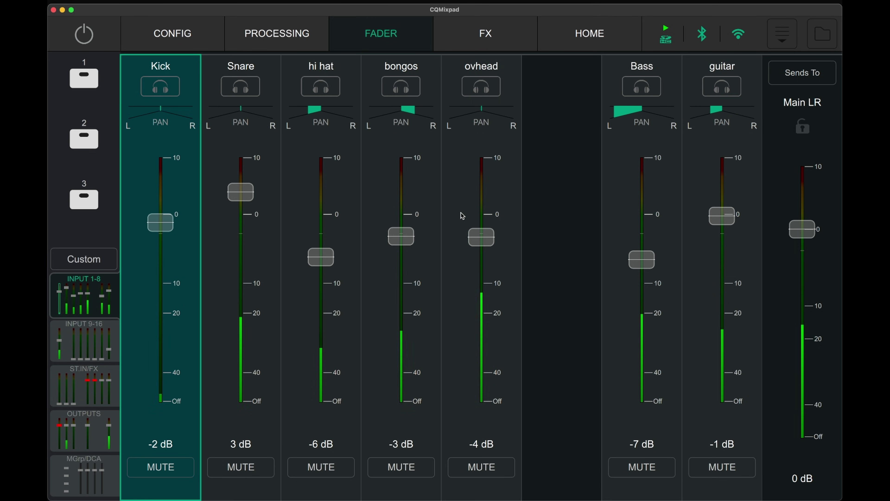
drag(401, 236, 402, 228)
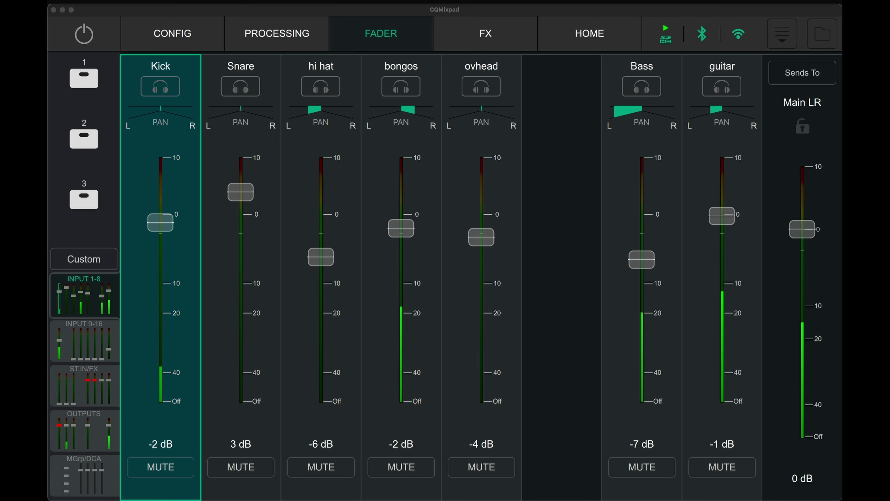
click(329, 140)
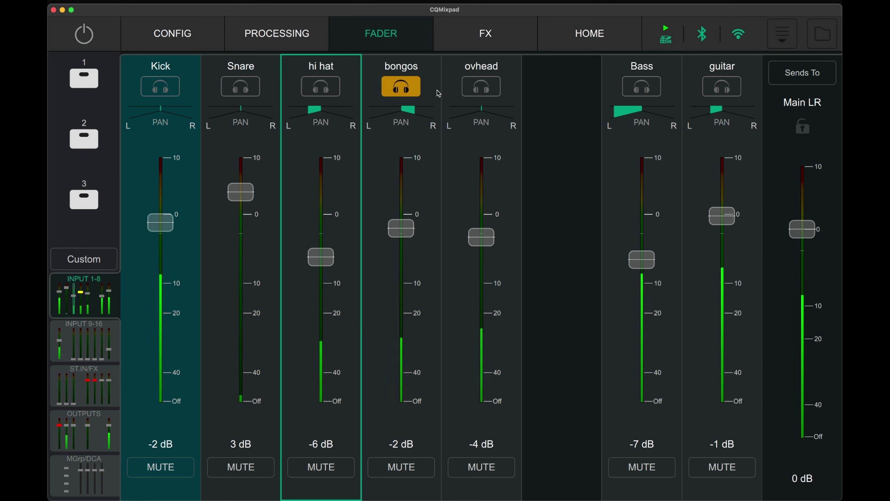
- Toggle solo on ovhead, Bass, guitar and Kick, then assign the faders to Out1
click(489, 87)
click(495, 90)
click(642, 88)
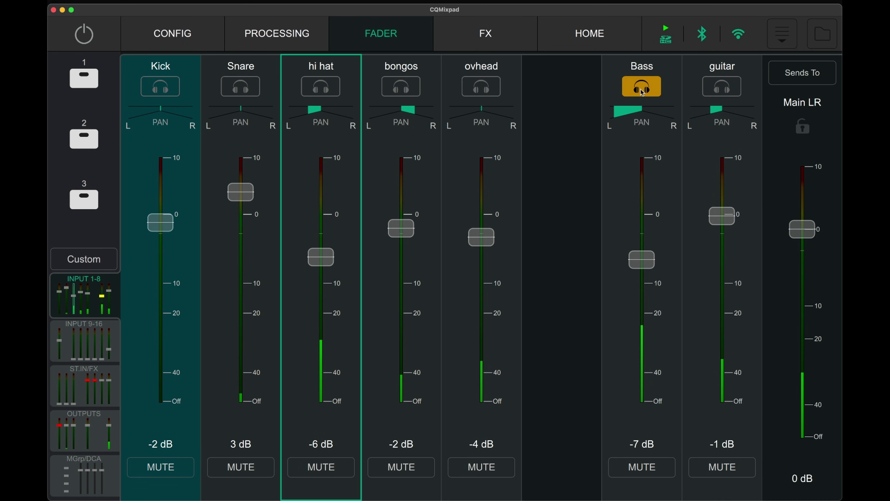
click(722, 86)
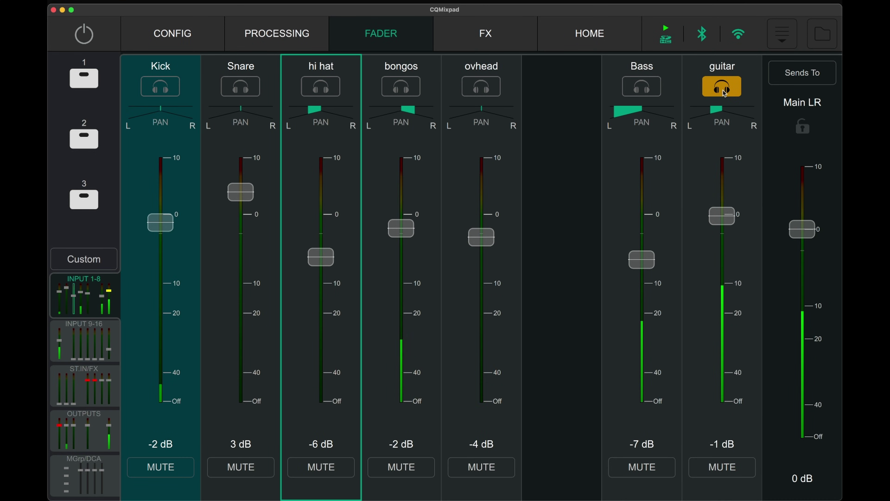
click(722, 87)
click(160, 86)
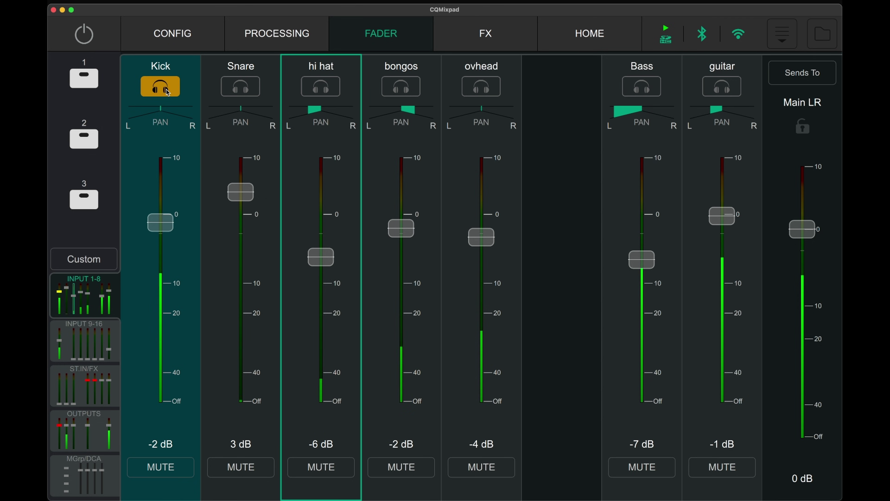
click(160, 86)
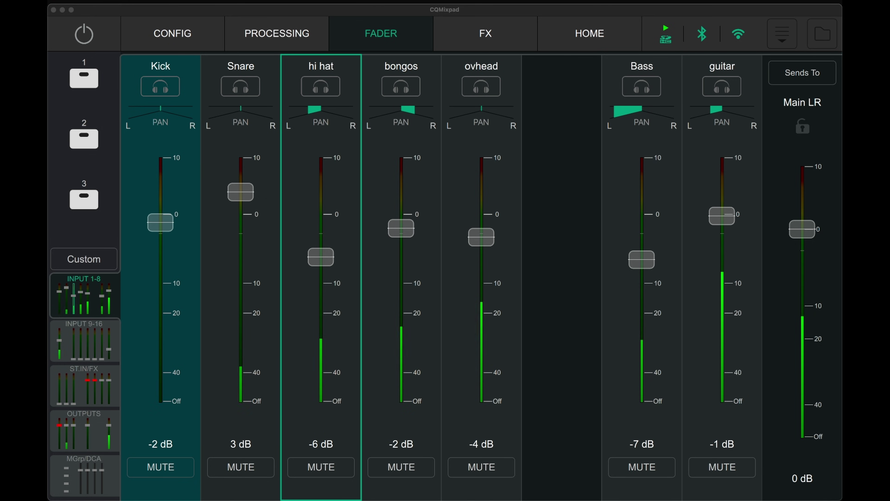
click(802, 72)
click(804, 173)
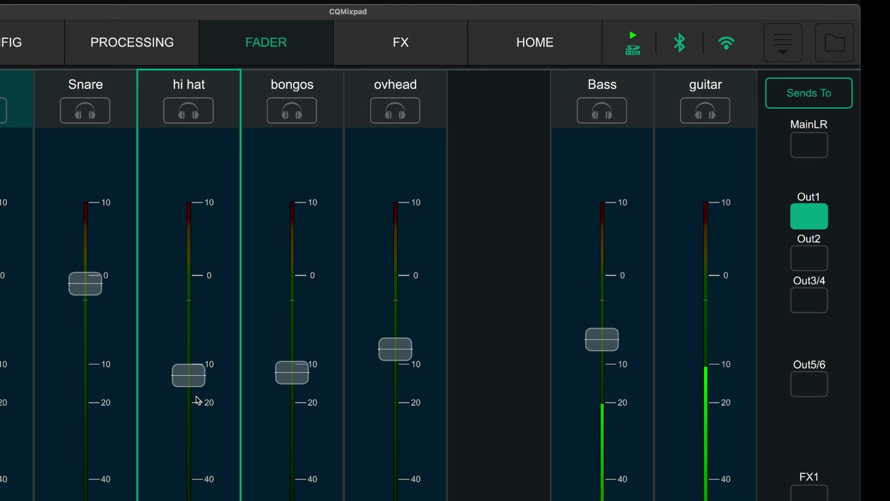
- In the Out1 mix, raise the hi hat and set bongos to -20 dB and ovhead to -19 dB
drag(72, 459, 73, 357)
drag(326, 347, 324, 375)
drag(408, 335, 406, 386)
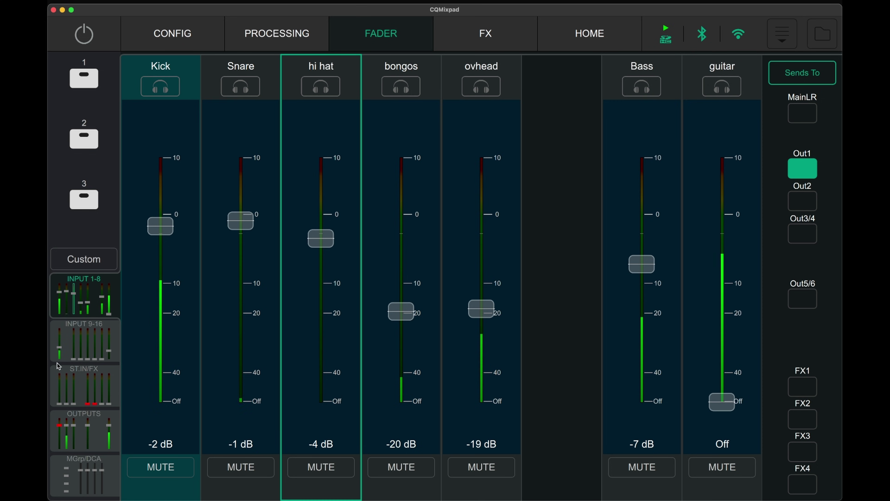
- Pull the piano out of the Out1 mix on inputs 9-16, then set the hi hat send to -2 dB
click(87, 345)
drag(160, 310, 160, 401)
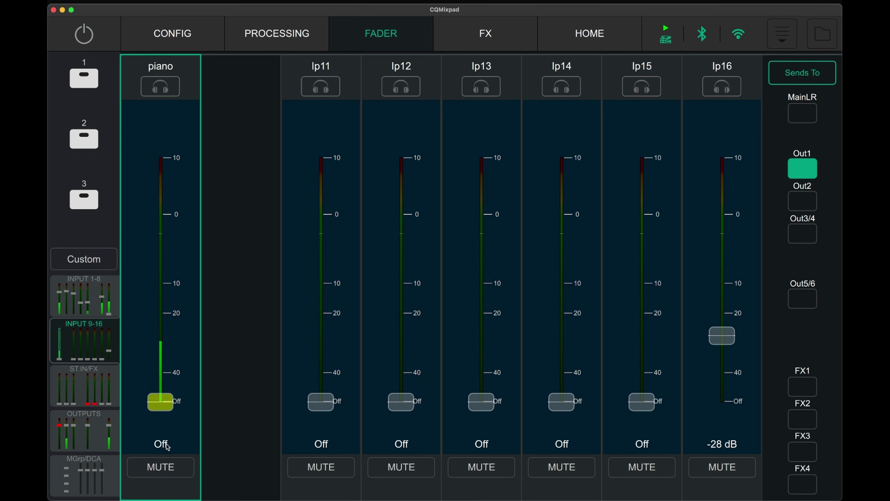
click(76, 315)
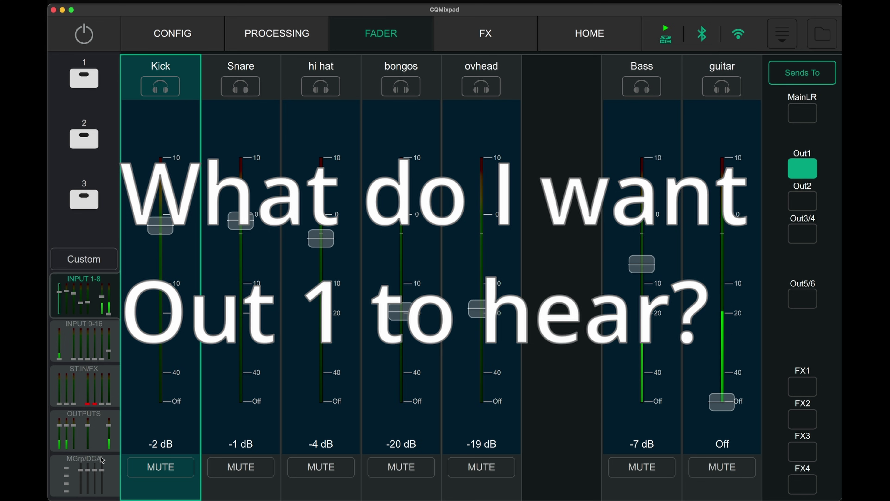
scroll(241, 227, down, 1)
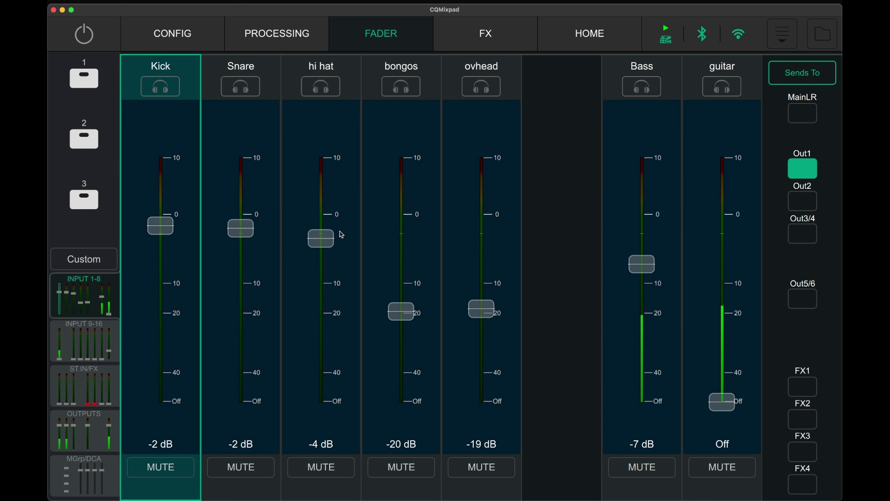
drag(326, 238, 326, 229)
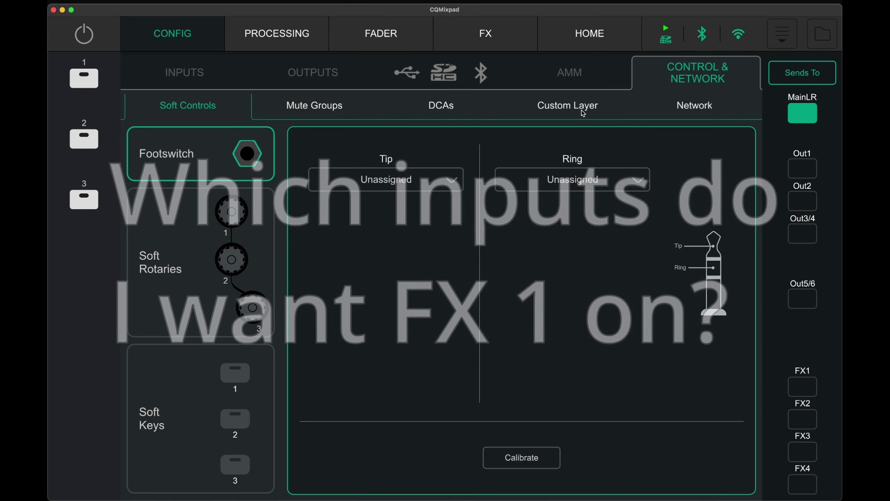
- Browse the Control & Network config's Custom Layer and DCA tabs, selecting custom layer slot A6
click(583, 110)
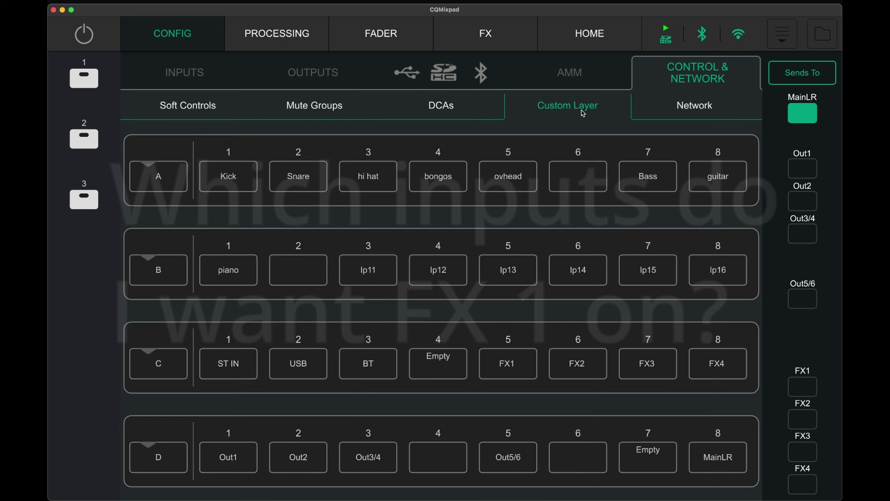
click(341, 106)
click(437, 106)
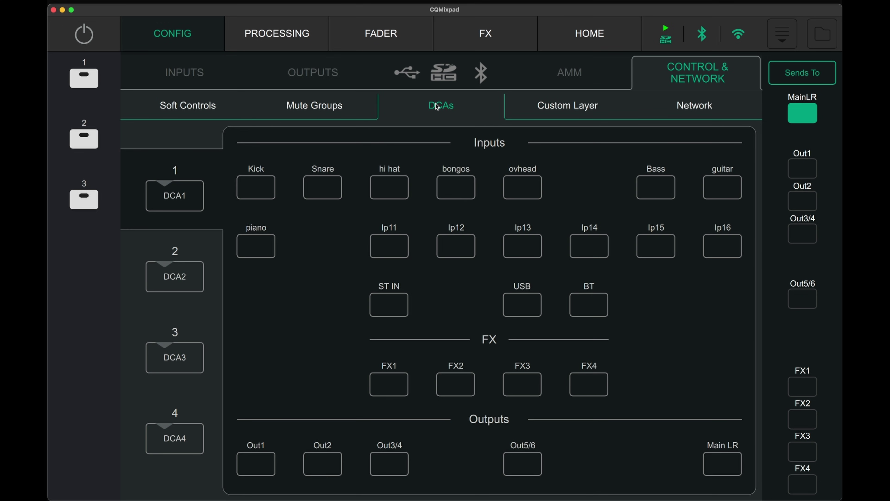
click(553, 105)
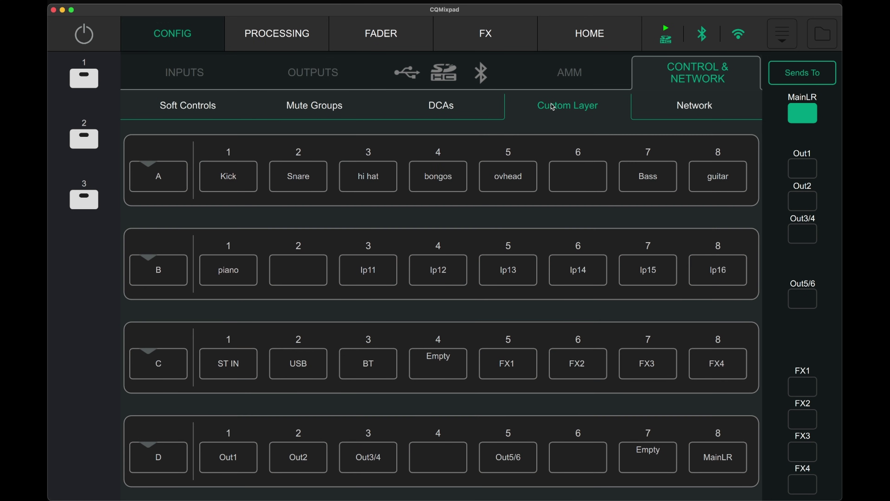
click(574, 180)
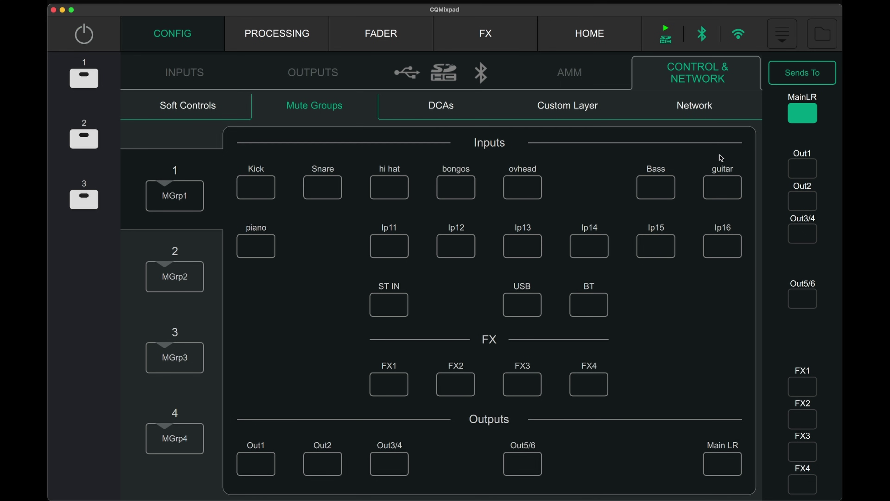
- Rename mute group 1 to Panic and assign Out1, Out2, Out5/6 and Main LR to it
click(177, 200)
text(Panic)
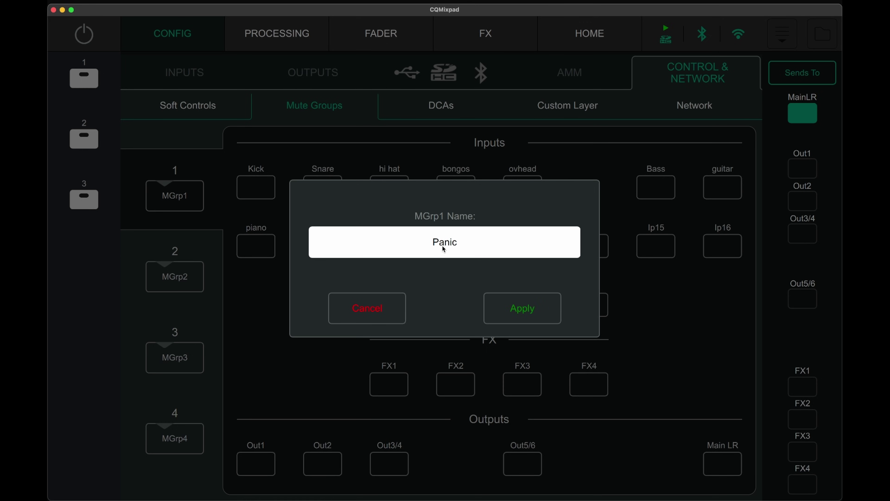
click(520, 309)
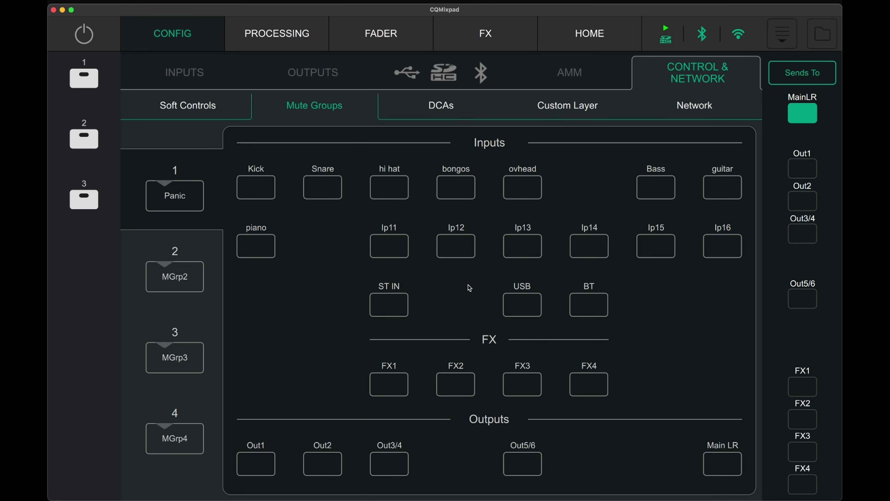
click(267, 462)
click(333, 464)
click(530, 469)
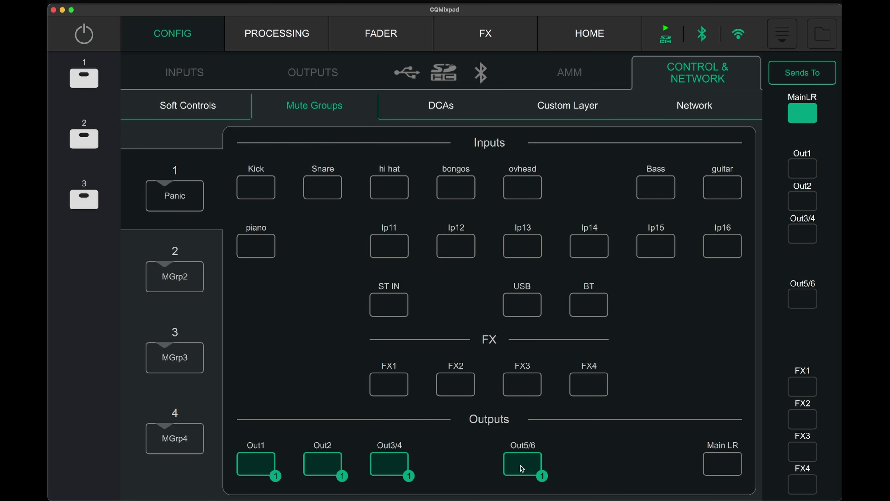
click(735, 470)
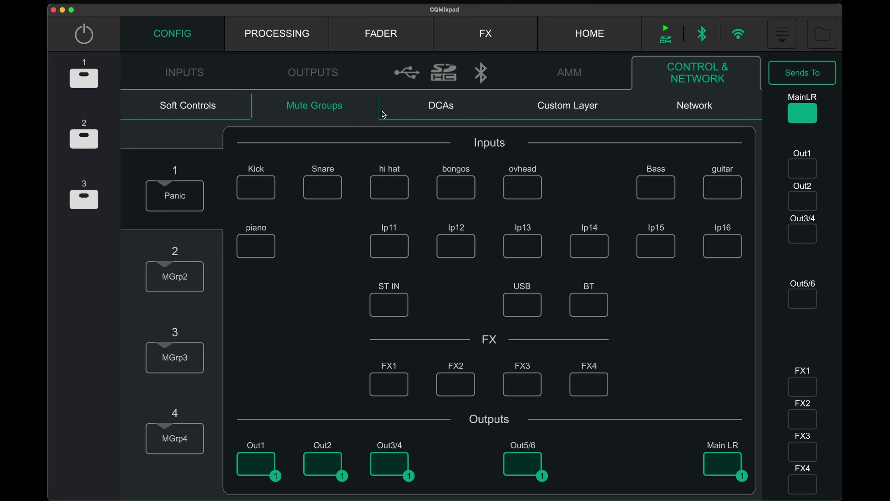
- Set Soft Key 3's function to Mute Group Mute with Panic as its source
click(216, 107)
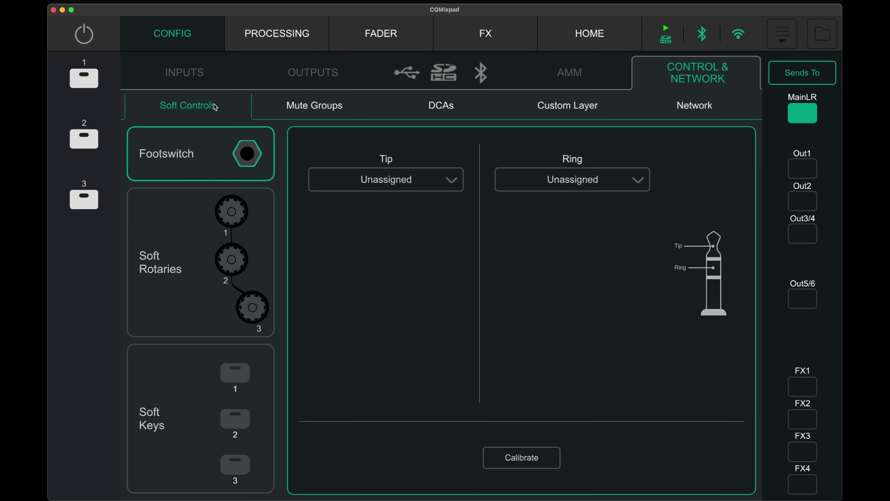
click(239, 470)
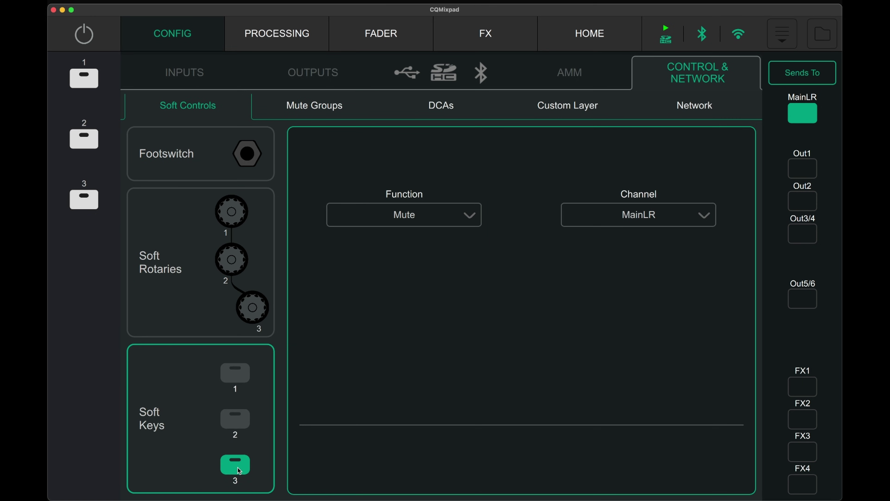
click(441, 216)
scroll(416, 319, down, 1)
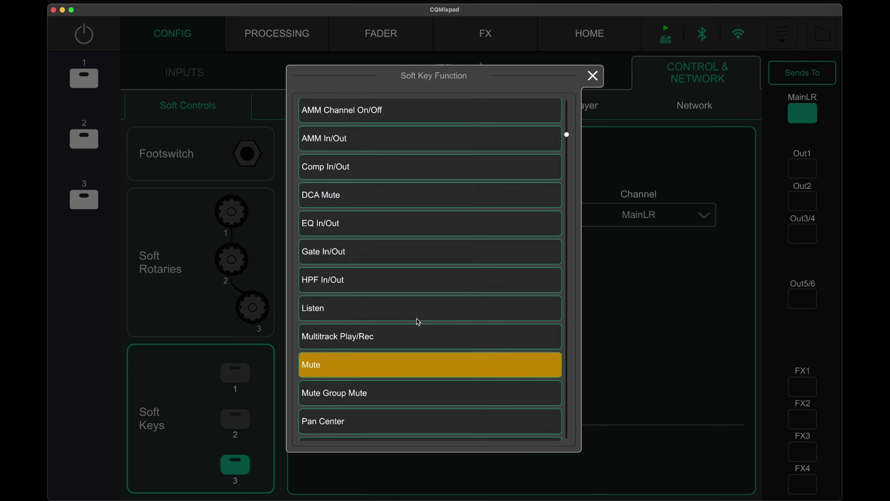
scroll(416, 318, up, 1)
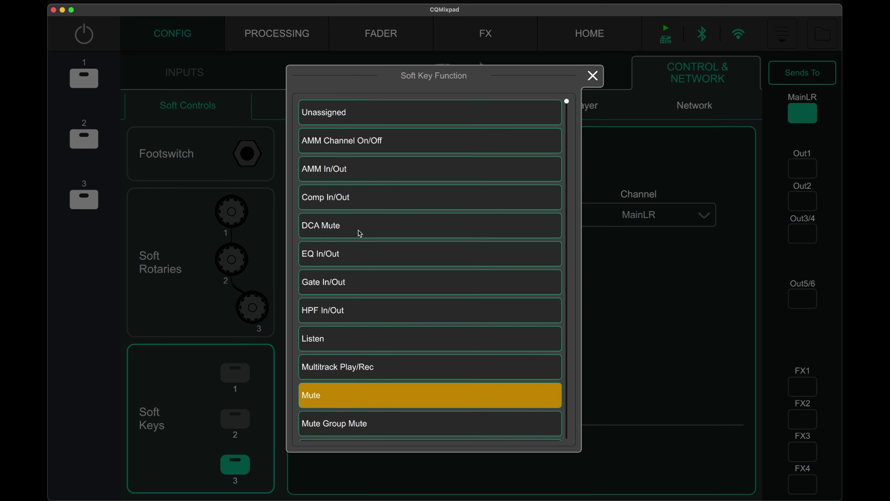
click(359, 427)
click(646, 225)
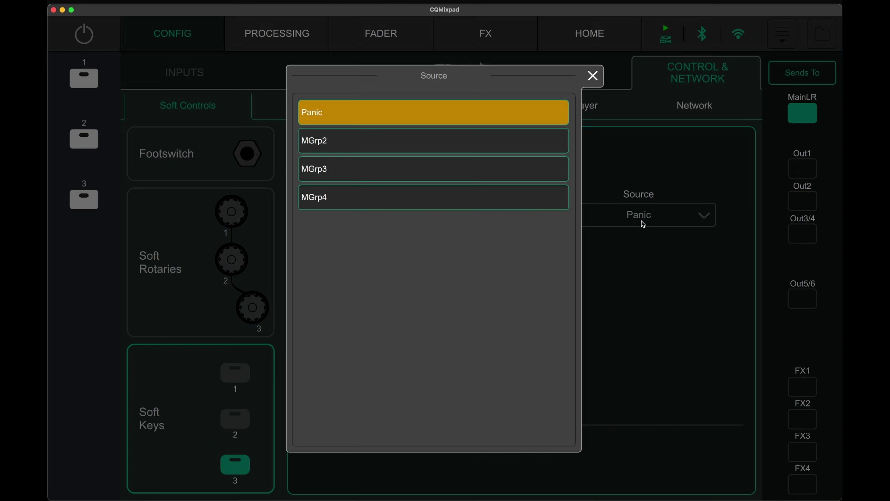
click(423, 124)
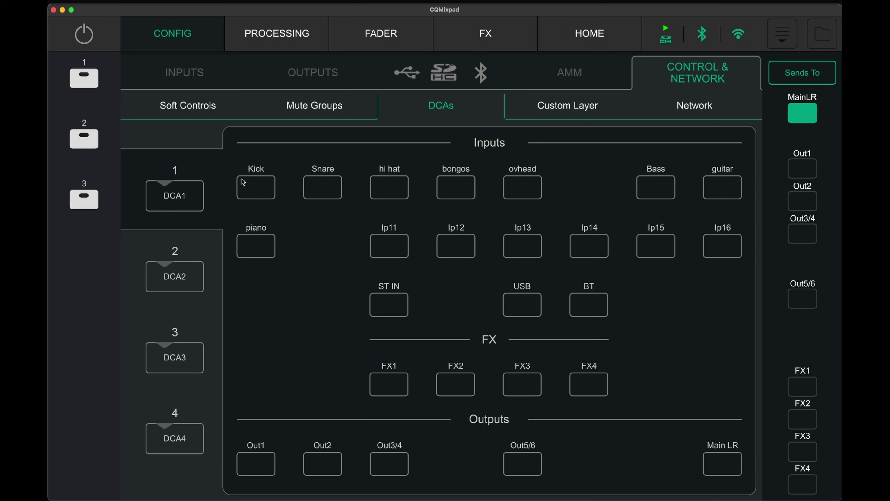
- Rename DCA1 to Drums and assign Kick, Snare, hi hat, bongos and ovhead to it
click(176, 205)
text(Drums)
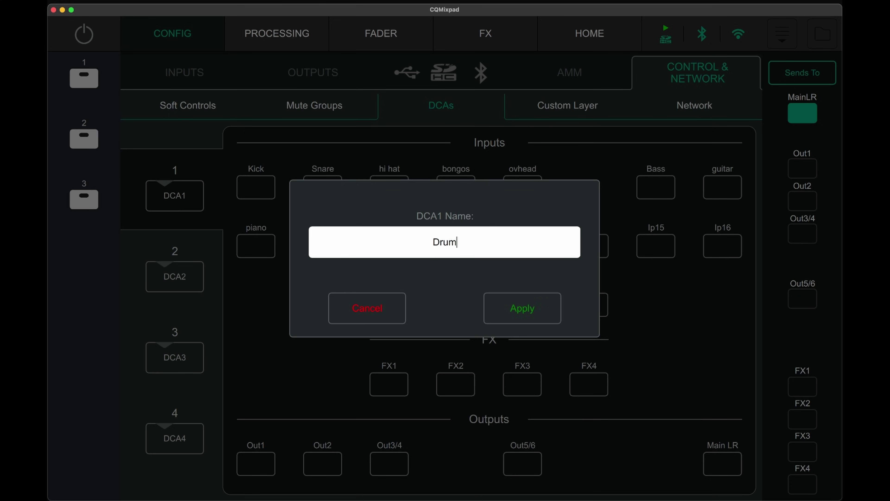
click(521, 318)
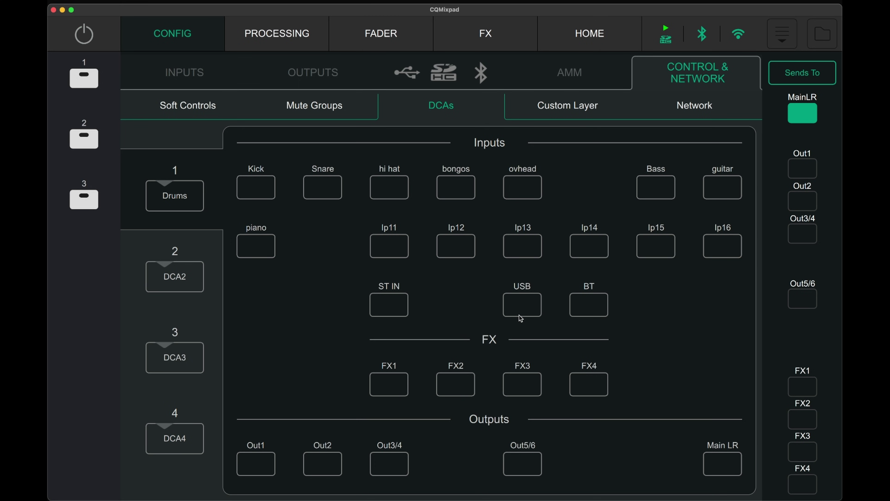
click(266, 190)
click(324, 191)
click(387, 191)
click(464, 198)
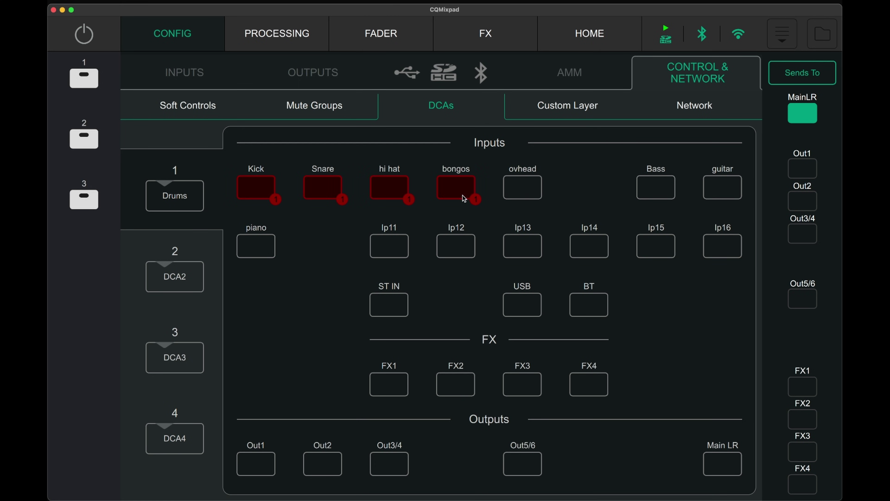
click(515, 192)
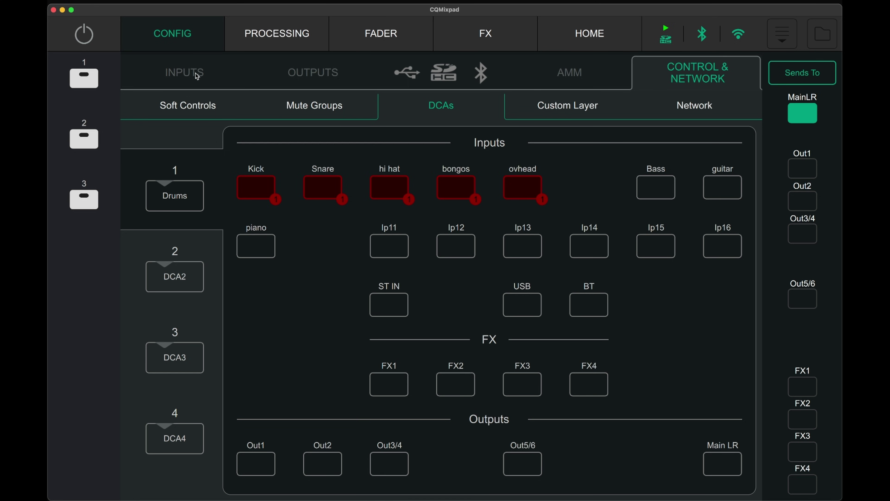
- On the fader page's MGrp/DCA layer, pull the Drums DCA fader down to -4 dB
click(381, 33)
click(84, 426)
click(84, 473)
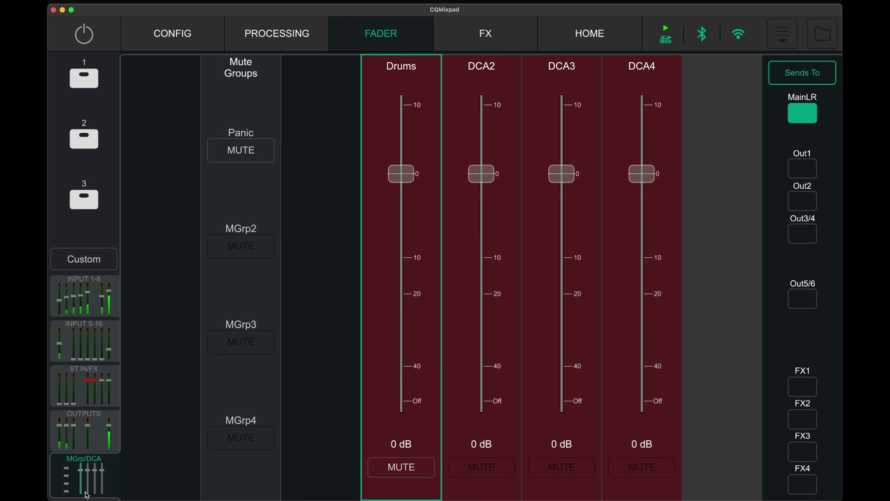
drag(401, 173, 412, 212)
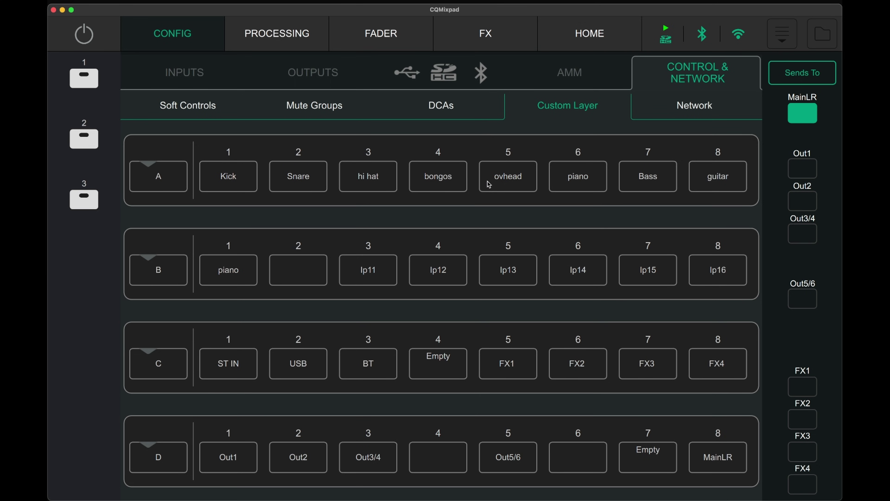
- Keep piano in custom layer slot A6, and try Drums in slot A3 before restoring hi hat there
click(574, 183)
click(207, 226)
click(368, 176)
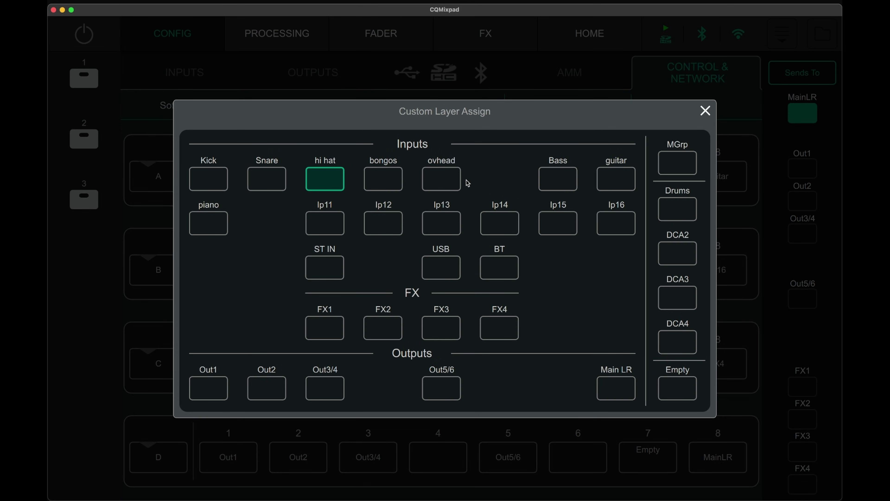
click(674, 212)
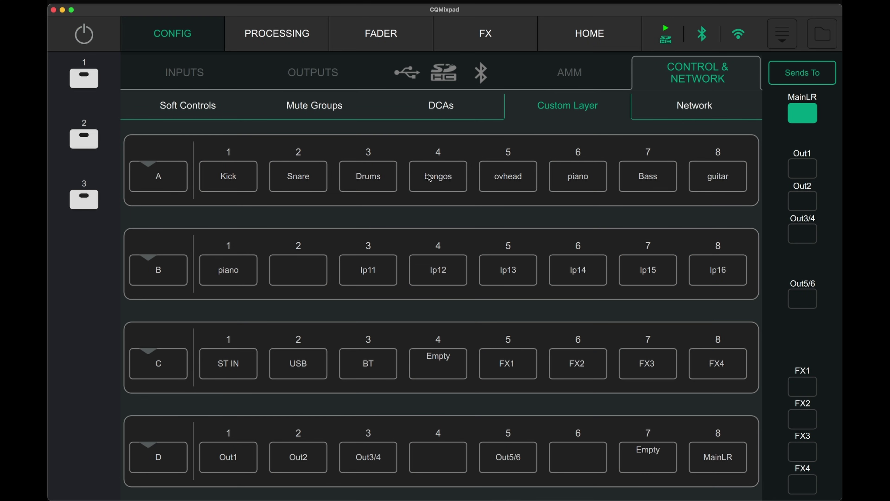
click(367, 186)
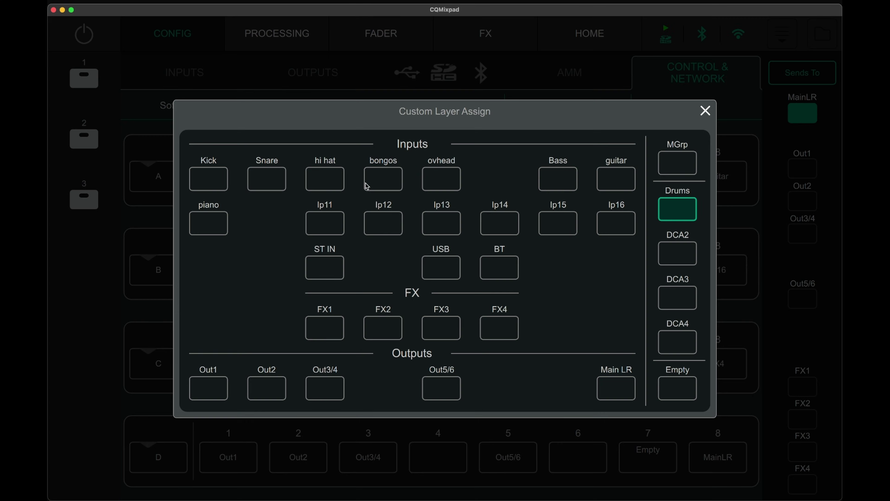
click(330, 176)
- Try the Drums DCA in slot A4, then settle it in slot A5
click(415, 175)
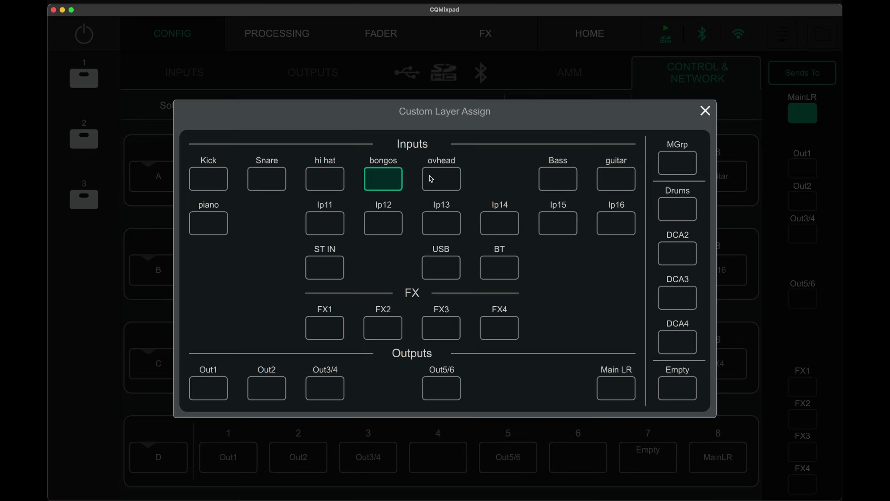
click(672, 211)
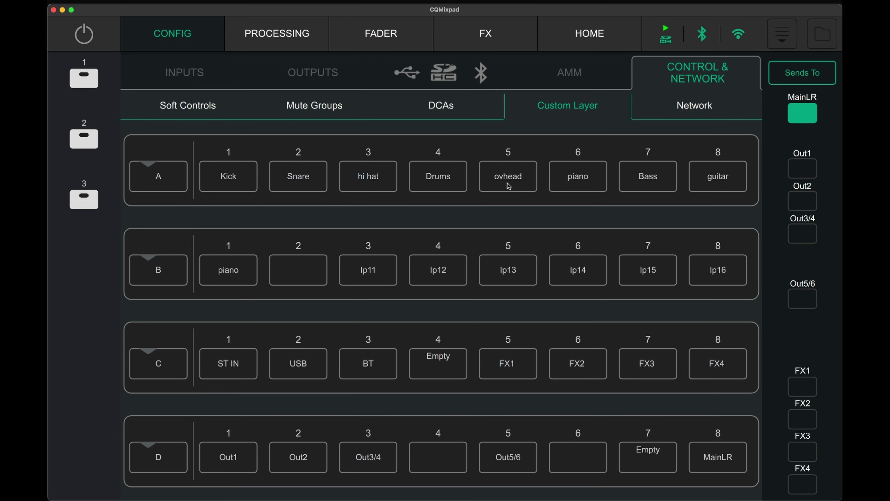
click(446, 181)
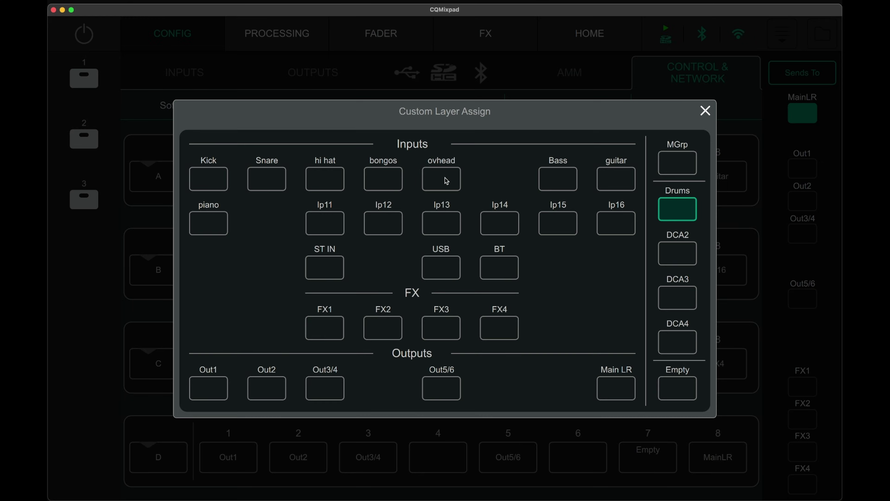
click(459, 180)
click(508, 185)
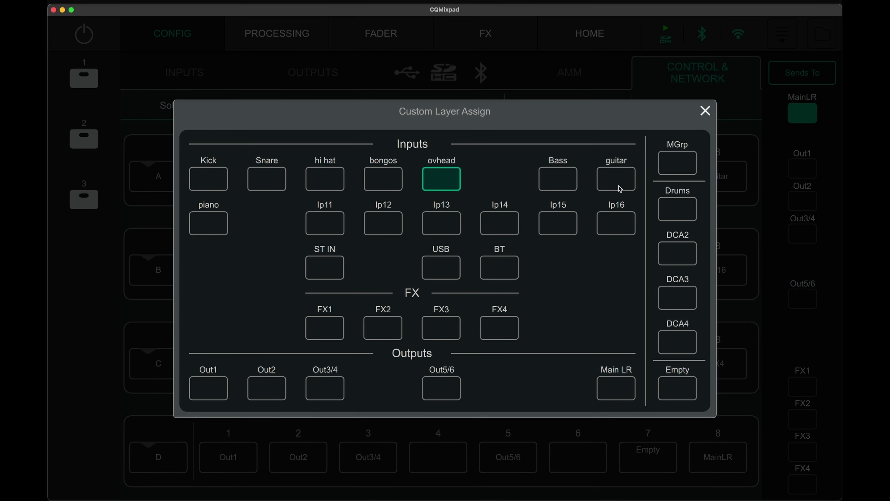
click(668, 215)
- Go back to the FADER page showing input channels 1–8
click(401, 35)
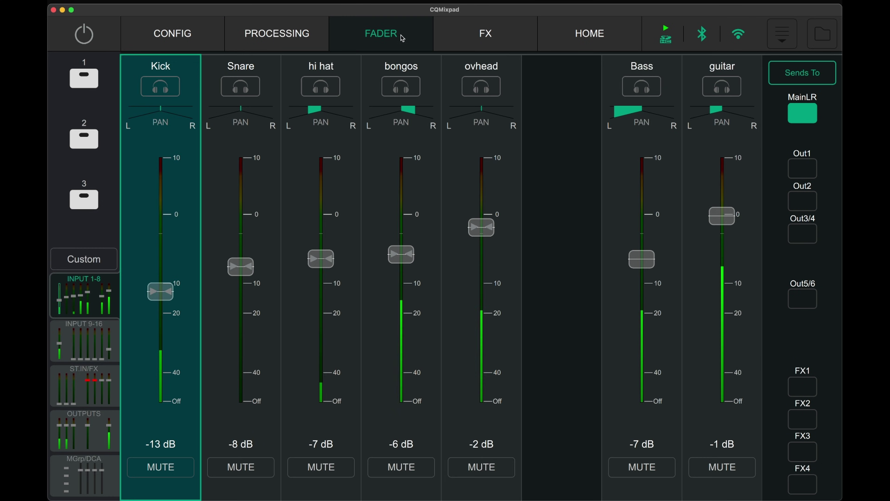